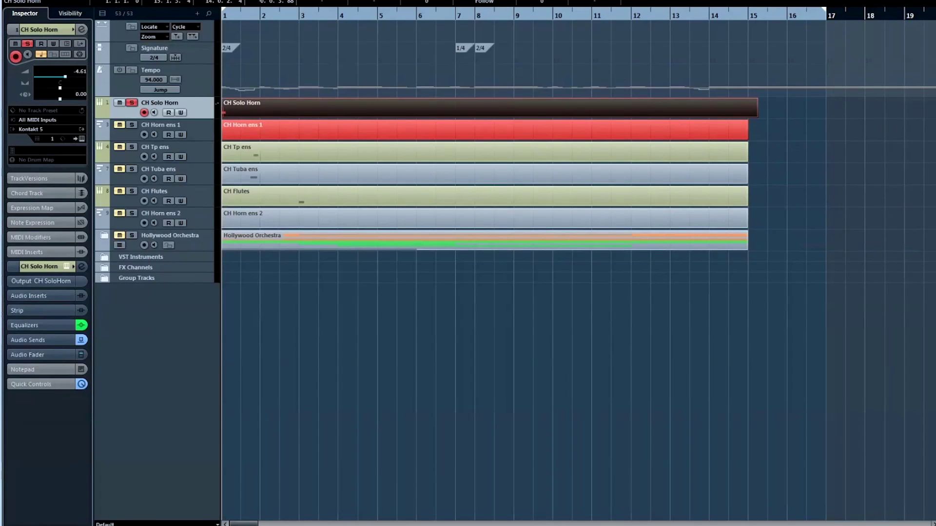
Open the CH Solo Horn part for note editing and record the solo horn line with the CH-French Horn 1 instrument.
{"action": "key", "text": "Return"}
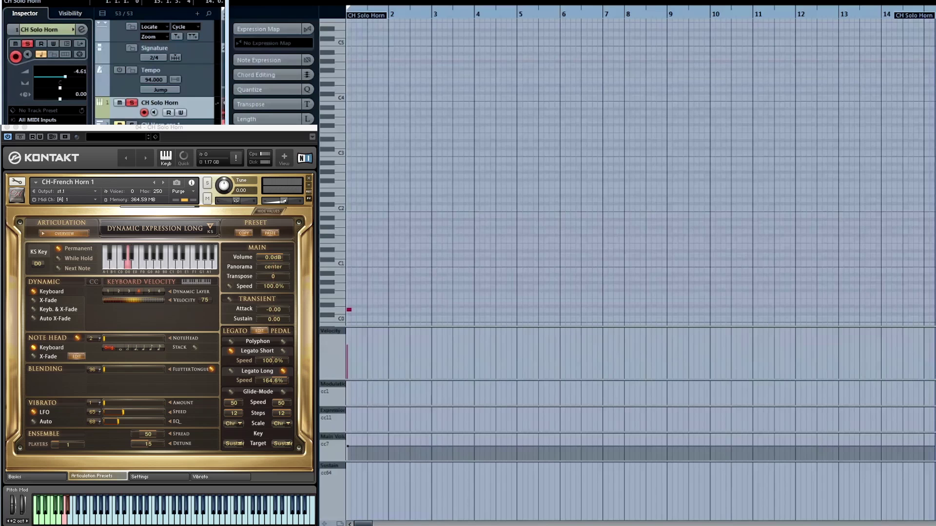
{"action": "key", "text": "KP_Multiply"}
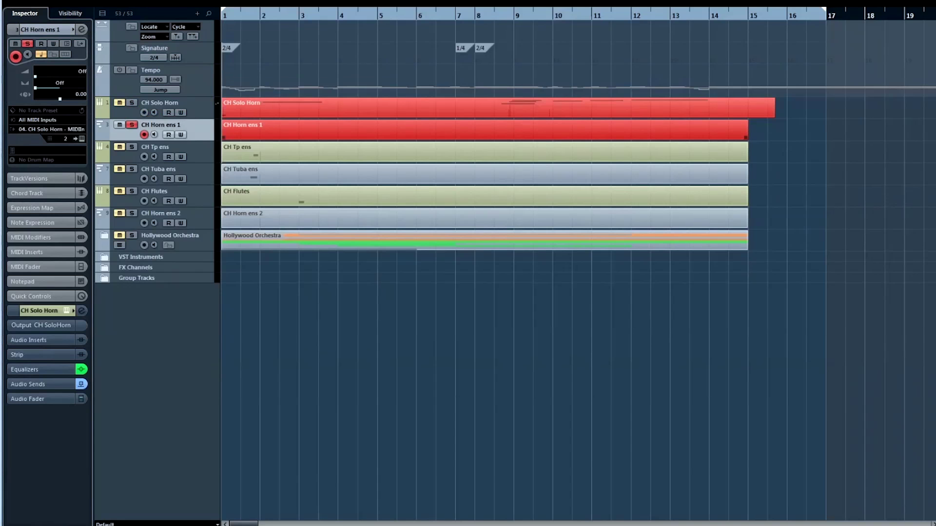
Open the CH Horn ens 1 part and record the horn ensemble line, using CC64 sustain pedal for the portamento transition at bar 9.
{"action": "left_click", "coordinate": [487, 127]}
{"action": "key", "text": "ctrl+e"}
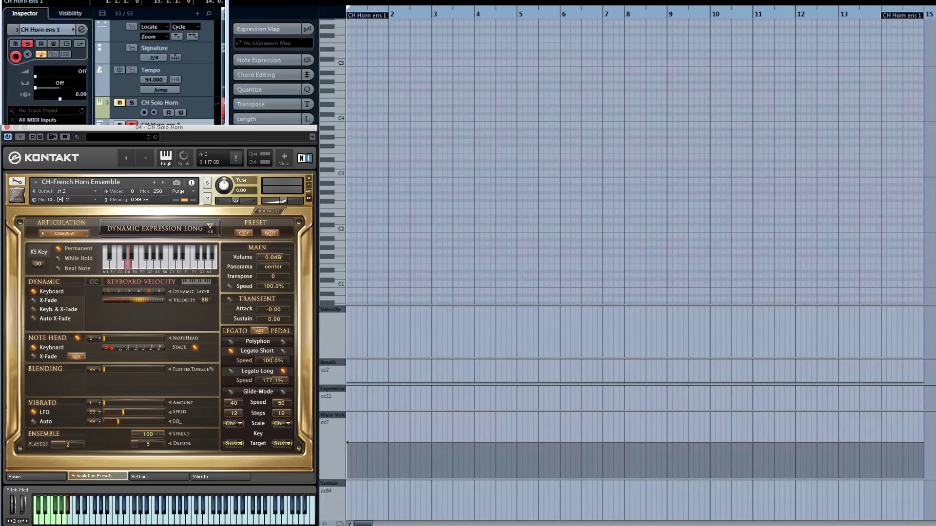
{"action": "key", "text": "KP_Multiply"}
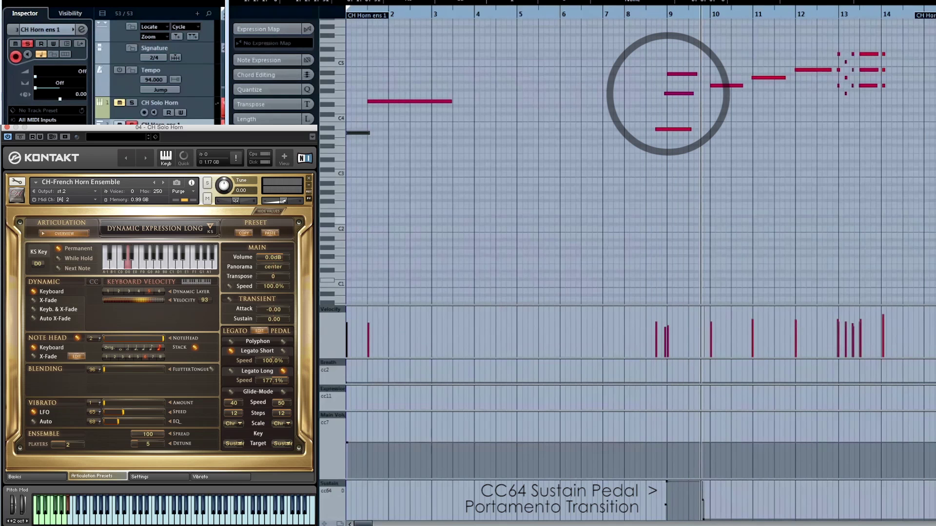
{"action": "scroll", "coordinate": [683, 161], "scroll_direction": "up", "scroll_amount": 5}
{"action": "scroll", "coordinate": [684, 160], "scroll_direction": "down", "scroll_amount": 3}
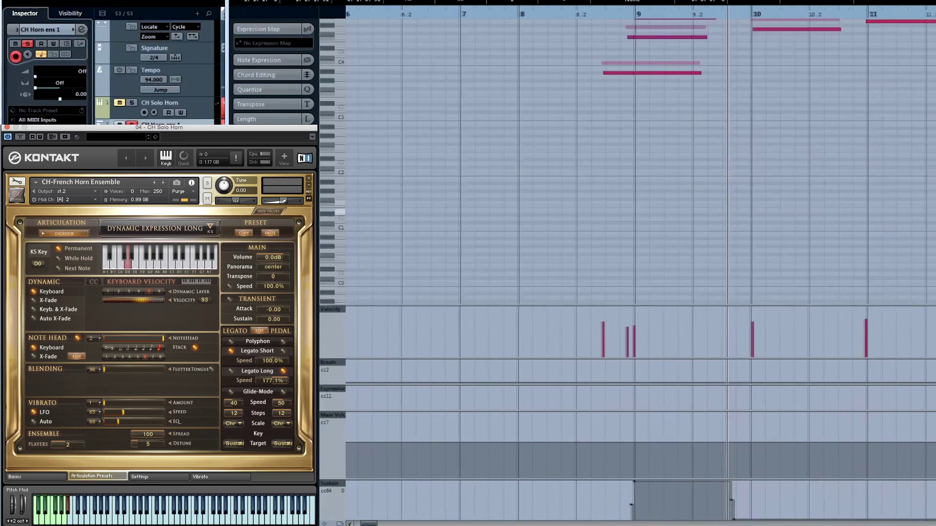
{"action": "scroll", "coordinate": [683, 161], "scroll_direction": "up", "scroll_amount": 1}
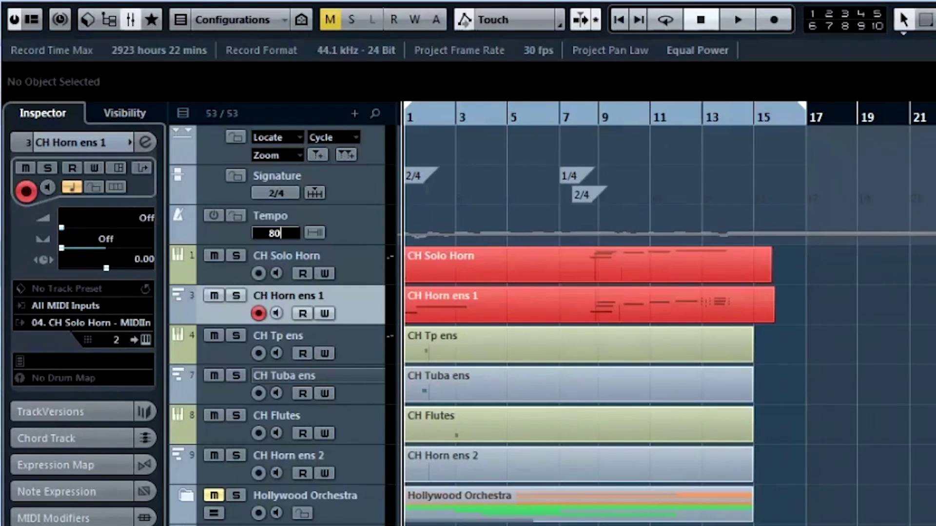
Set the tempo to 80 and record the trumpet ensemble on CH Tp ens, using the Play Last Note hot-key on F#1.
{"action": "key", "text": "Return"}
{"action": "key", "text": "Down"}
{"action": "left_click", "coordinate": [487, 346]}
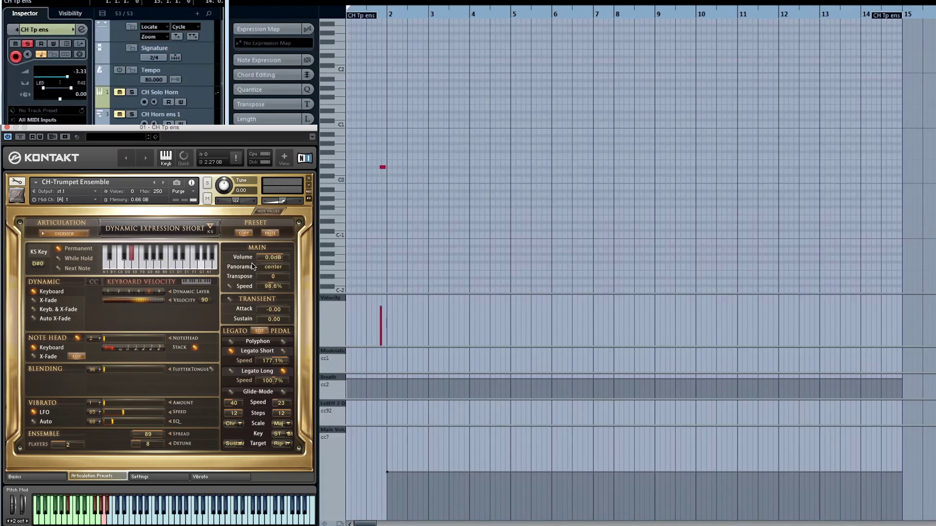
{"action": "left_click", "coordinate": [195, 256]}
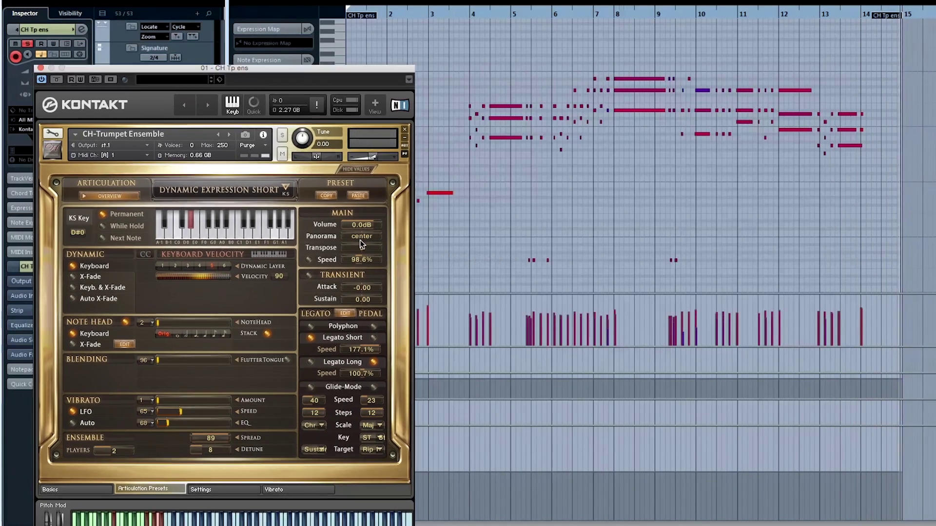
{"action": "left_click", "coordinate": [268, 223]}
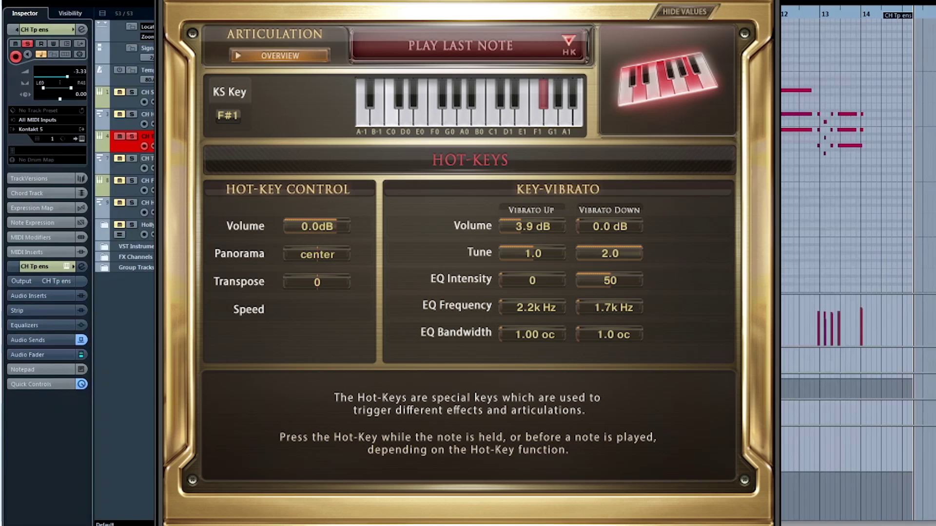
Open the CH Horn ens 2 part and record the second horn ensemble line up to bar 14.
{"action": "left_click", "coordinate": [406, 118]}
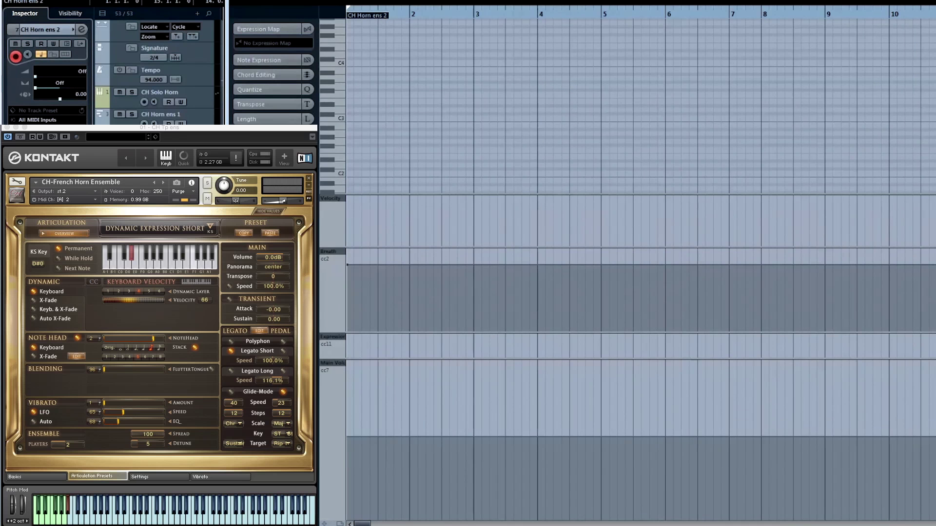
{"action": "key", "text": "space"}
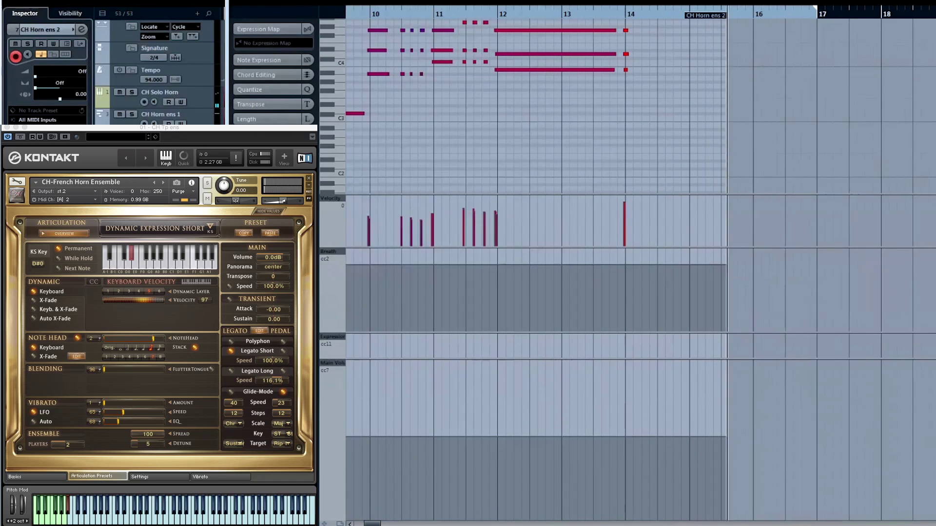
{"action": "key", "text": "space"}
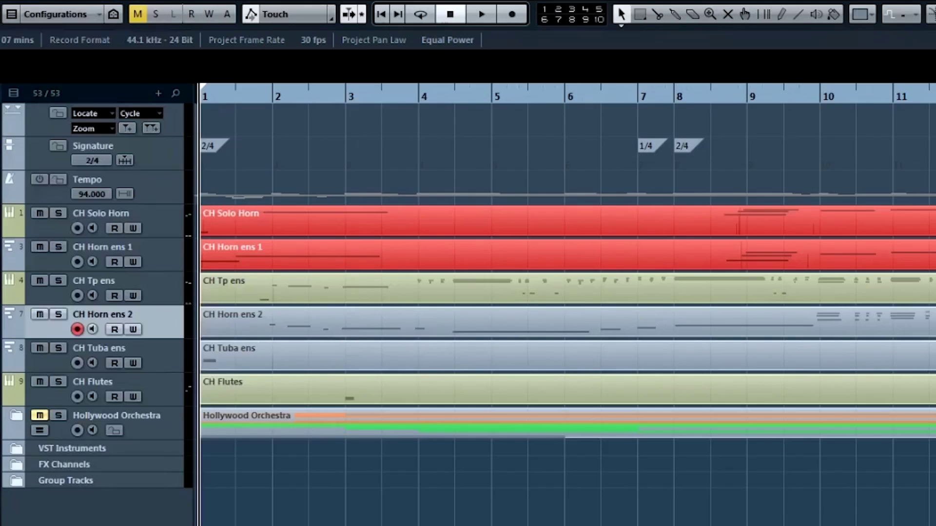
Open the CH Tuba ens part and record the low brass line with the CH-Trombone Ensemble instrument.
{"action": "left_click", "coordinate": [567, 356]}
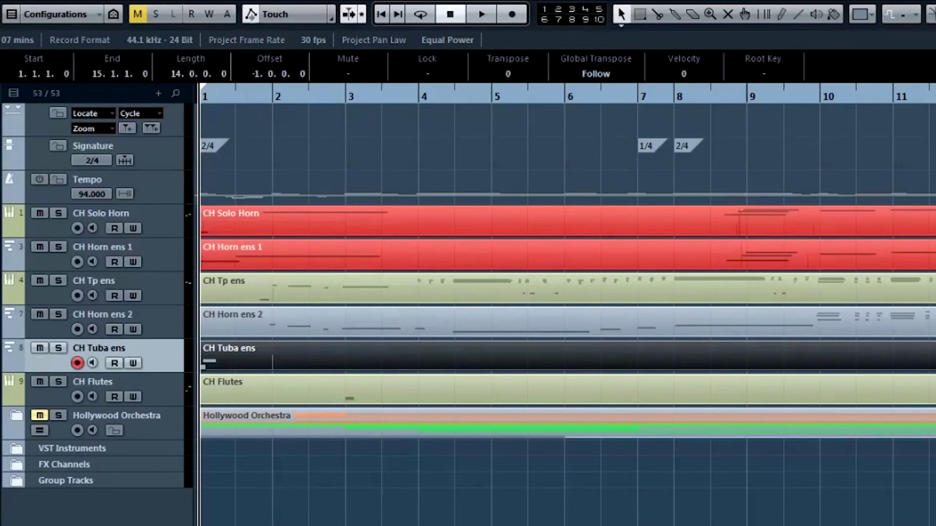
{"action": "scroll", "coordinate": [627, 150], "scroll_direction": "up", "scroll_amount": 4}
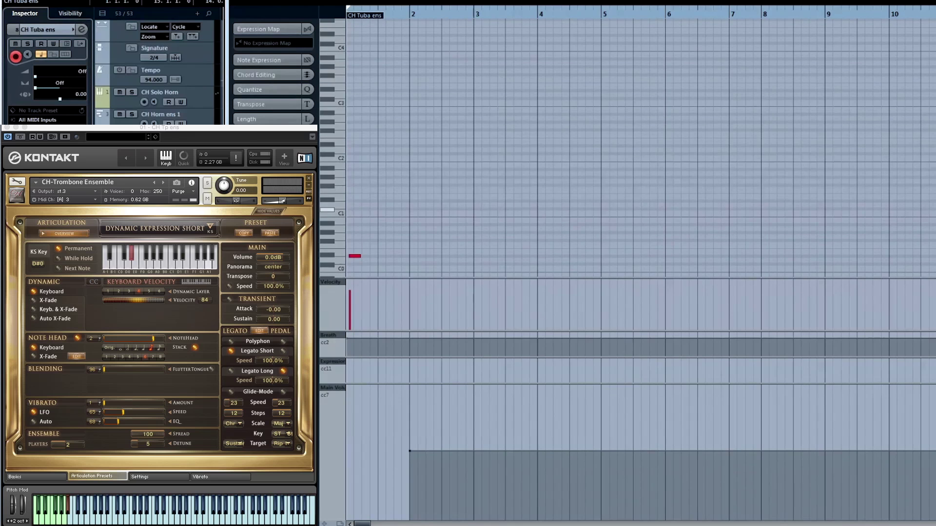
{"action": "key", "text": "KP_Multiply"}
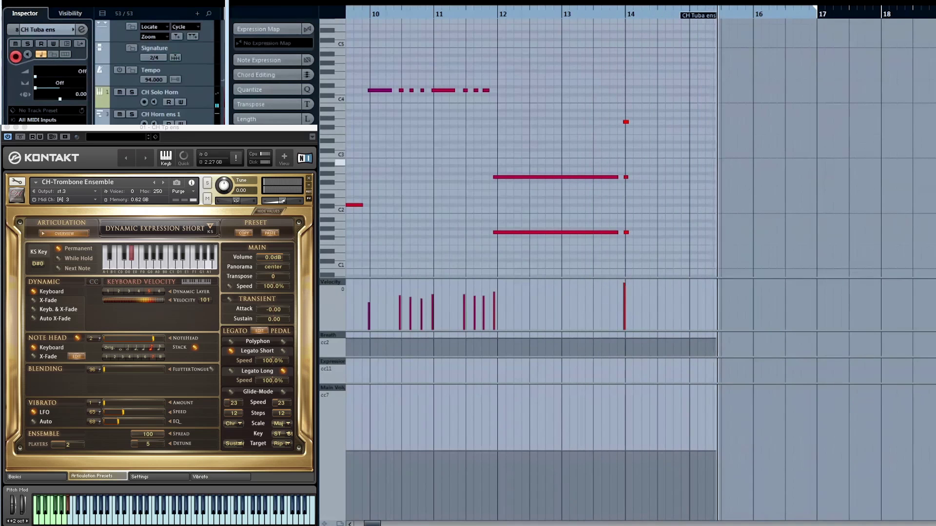
{"action": "key", "text": "space"}
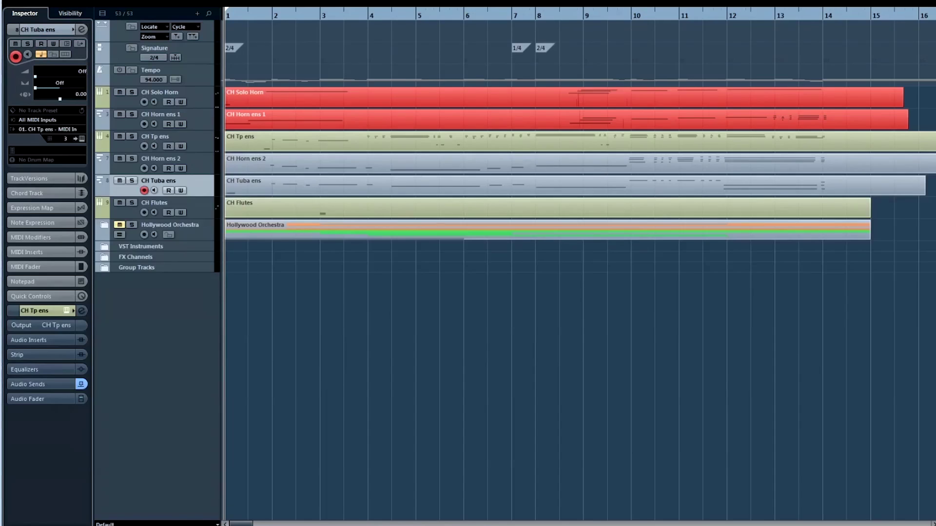
Open the CH Flutes part, show the piccolo's articulation presets, and record the flute line with the Trill Major articulation.
{"action": "left_click", "coordinate": [536, 207]}
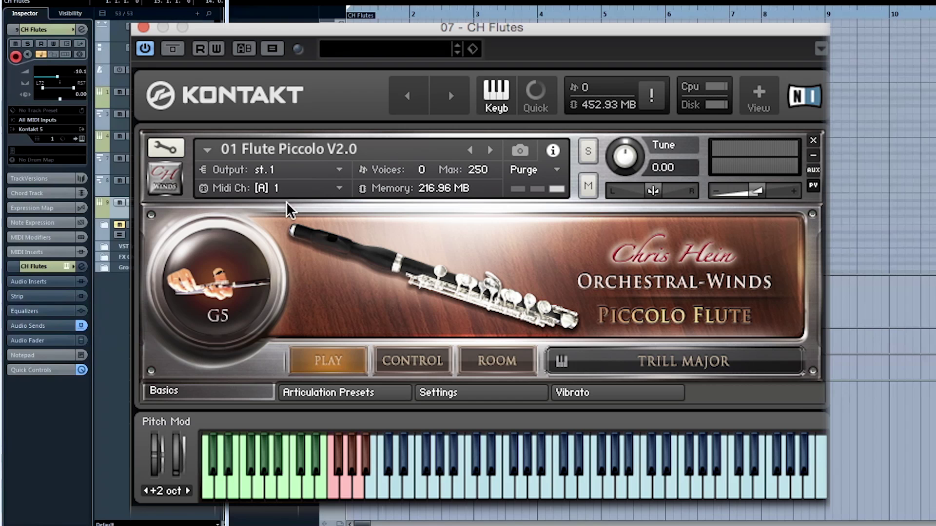
{"action": "left_click", "coordinate": [347, 390]}
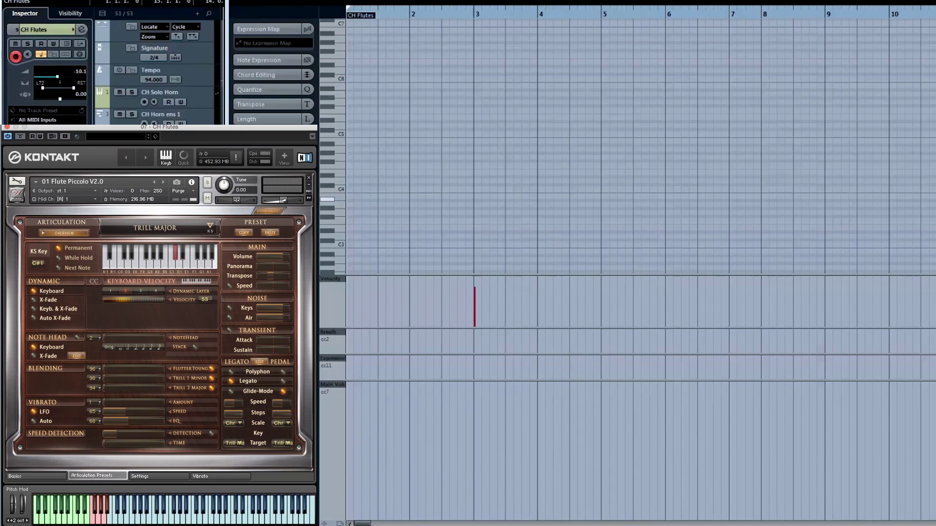
{"action": "key", "text": "space"}
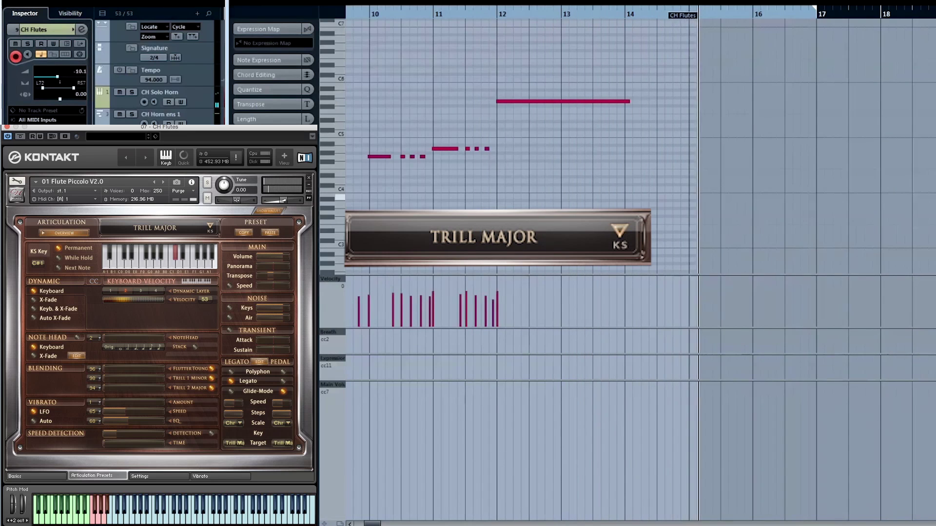
{"action": "key", "text": "space"}
{"action": "key", "text": "KP_Decimal"}
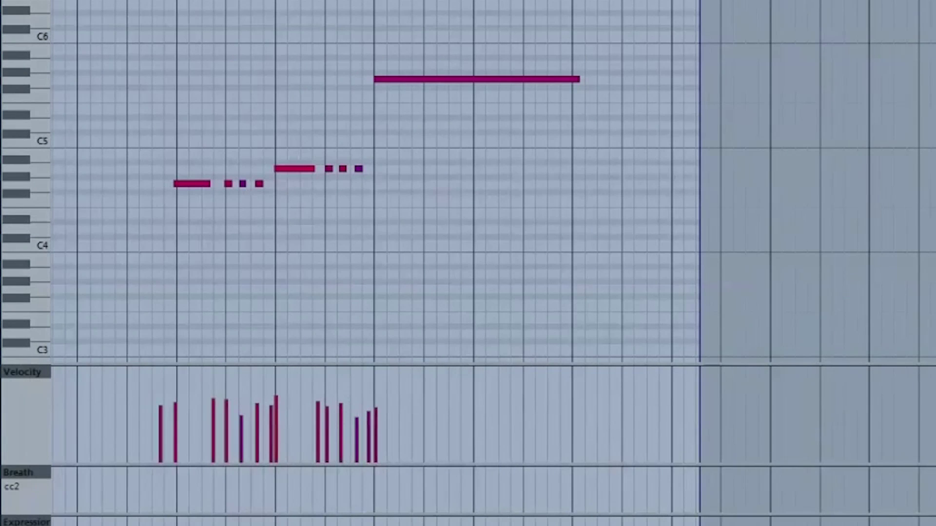
Play back the recorded flute line and select all of its notes.
{"action": "key", "text": "space"}
{"action": "left_click_drag", "start_coordinate": [133, 7], "coordinate": [241, 85]}
{"action": "key", "text": "ctrl+a"}
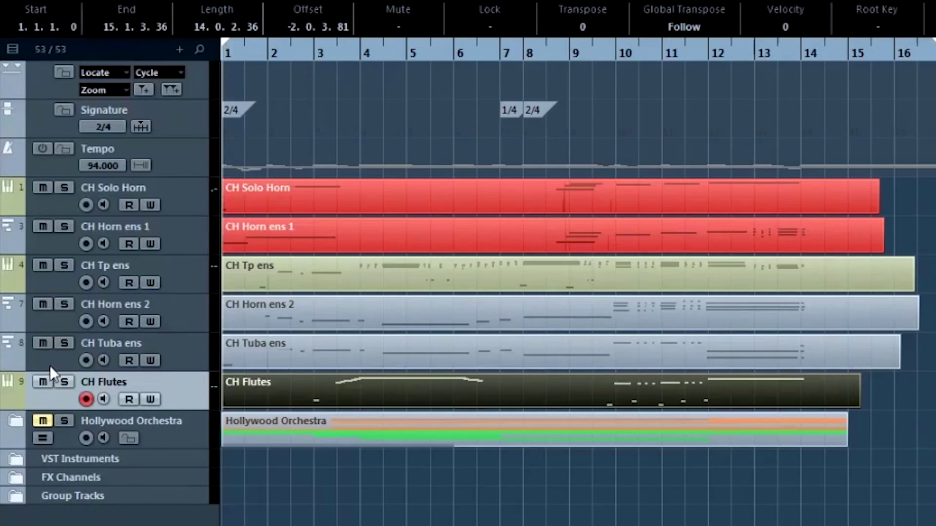
Open the CH Tuba ens part and draw raised CC2 note-head values at the short notes around bars 2, 3 and 4.
{"action": "left_click", "coordinate": [50, 366]}
{"action": "double_click", "coordinate": [269, 358]}
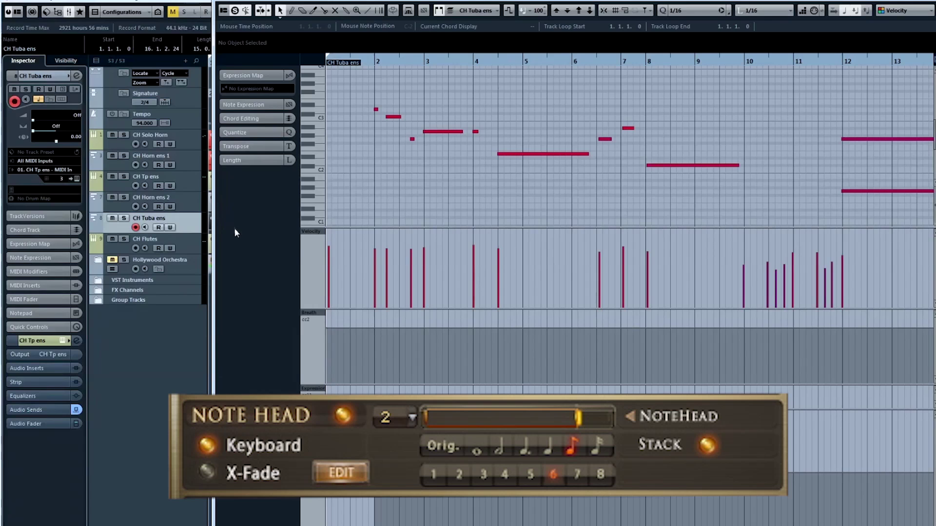
{"action": "left_click", "coordinate": [368, 313]}
{"action": "mouse_move", "coordinate": [369, 313]}
{"action": "left_mouse_down"}
{"action": "mouse_move", "coordinate": [391, 315]}
{"action": "mouse_move", "coordinate": [379, 313]}
{"action": "mouse_move", "coordinate": [380, 330]}
{"action": "mouse_move", "coordinate": [401, 329]}
{"action": "mouse_move", "coordinate": [401, 314]}
{"action": "mouse_move", "coordinate": [415, 315]}
{"action": "mouse_move", "coordinate": [413, 331]}
{"action": "mouse_move", "coordinate": [464, 334]}
{"action": "mouse_move", "coordinate": [467, 313]}
{"action": "mouse_move", "coordinate": [489, 330]}
{"action": "left_mouse_up"}
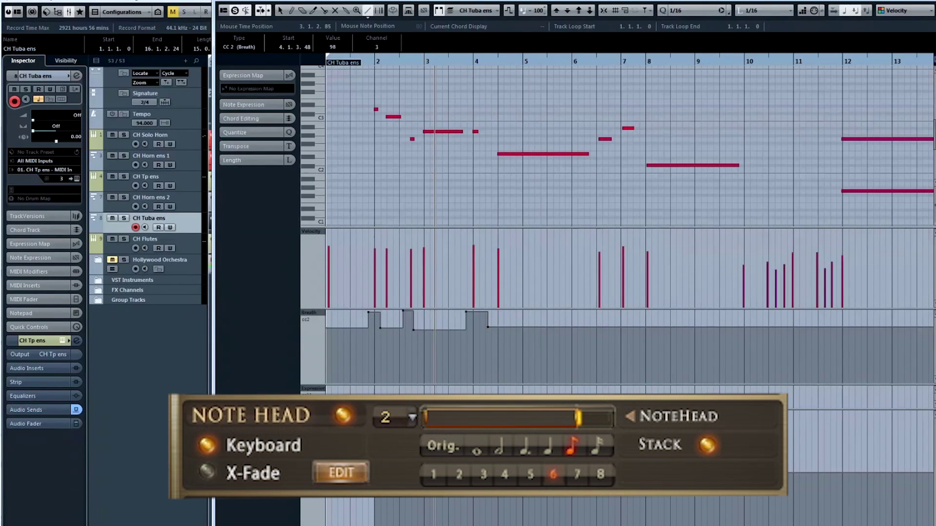
Draw CC7 volume dips under the tuba part's held notes in bar 3 and bars 12 to 14, and play the result.
{"action": "mouse_move", "coordinate": [435, 473]}
{"action": "left_mouse_down"}
{"action": "mouse_move", "coordinate": [461, 487]}
{"action": "mouse_move", "coordinate": [476, 473]}
{"action": "left_mouse_up"}
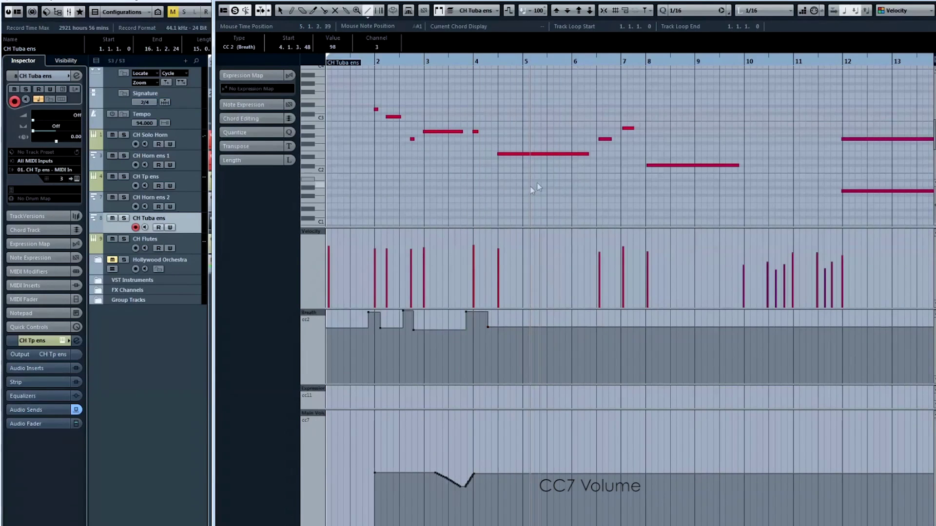
{"action": "left_click_drag", "start_coordinate": [565, 170], "coordinate": [361, 173]}
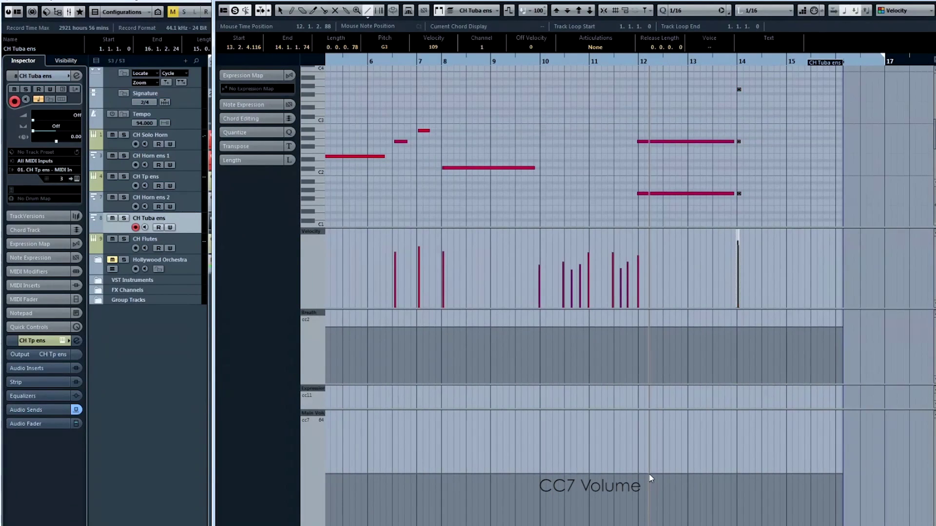
{"action": "left_click_drag", "start_coordinate": [649, 473], "coordinate": [660, 478]}
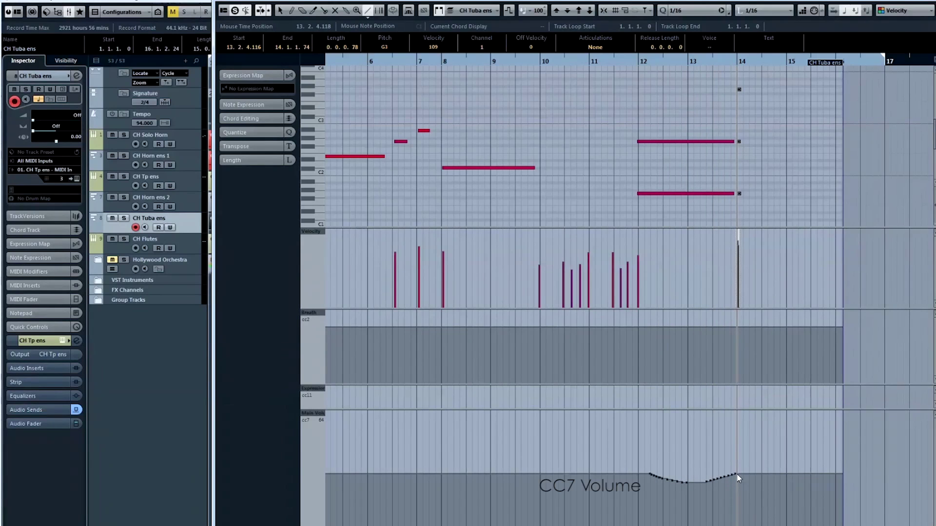
{"action": "key", "text": "space"}
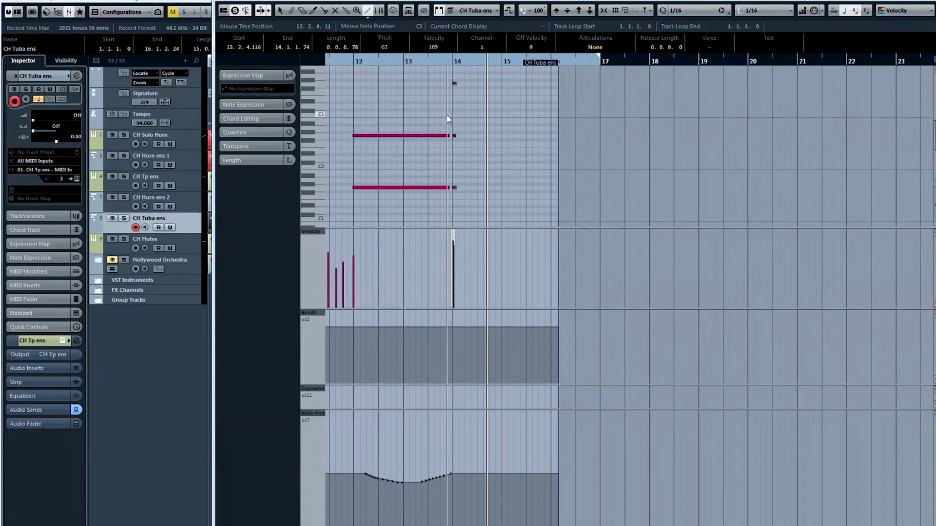
Trim the start of the three short final notes in CH Tuba ens to 14.1.1.11 and close the part's editor.
{"action": "scroll", "coordinate": [445, 135], "scroll_direction": "up", "scroll_amount": 2}
{"action": "scroll", "coordinate": [445, 135], "scroll_direction": "up", "scroll_amount": 3}
{"action": "key", "text": "1"}
{"action": "left_click_drag", "start_coordinate": [478, 84], "coordinate": [490, 192]}
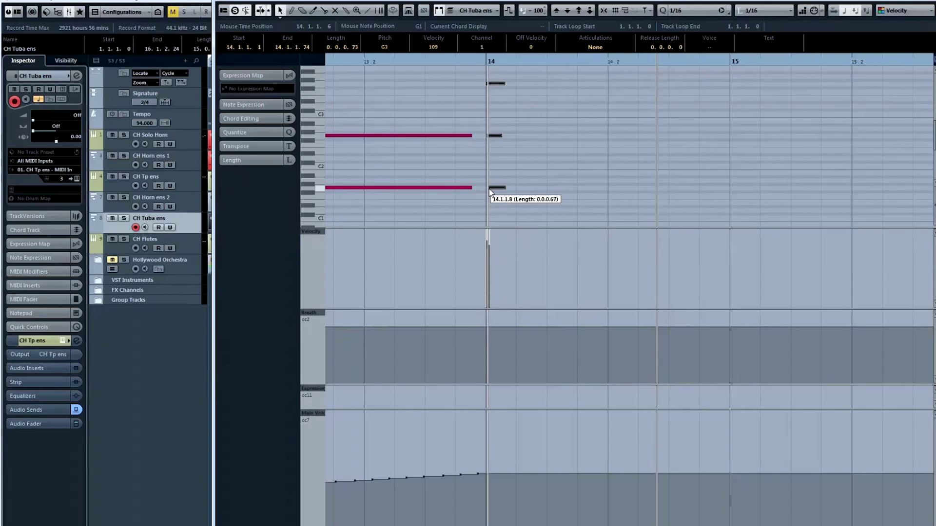
{"action": "left_click", "coordinate": [931, 1]}
{"action": "key", "text": "KP_Subtract"}
Open the CH Horn ens 2 part and add raised CC2 note-head values at the short notes around bars 2, 3 and 4.
{"action": "double_click", "coordinate": [305, 351]}
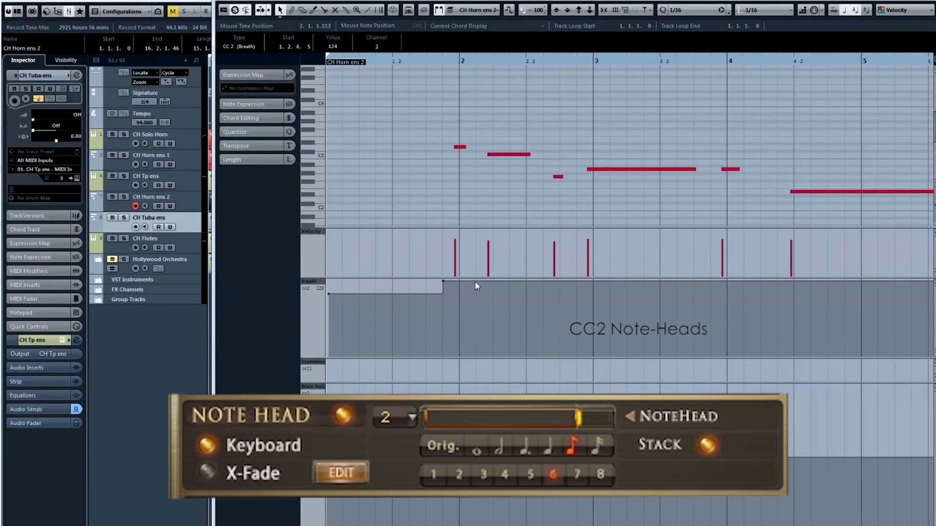
{"action": "left_click", "coordinate": [477, 297]}
{"action": "left_click", "coordinate": [541, 281]}
{"action": "left_click", "coordinate": [575, 292]}
{"action": "left_click", "coordinate": [710, 282]}
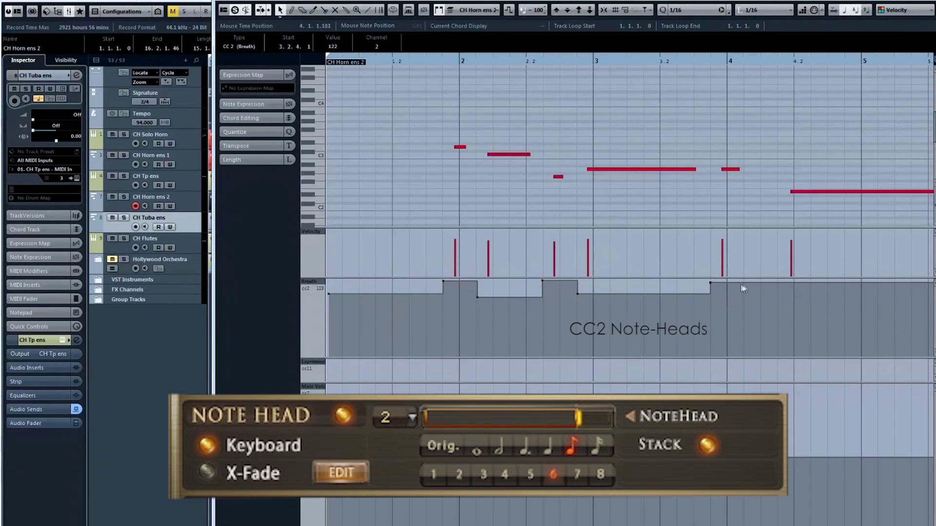
Draw CC7 volume dips under the CH Horn ens 2 held notes in bar 3 and bars 12 to 14.
{"action": "right_click", "coordinate": [746, 194]}
{"action": "mouse_move", "coordinate": [631, 459]}
{"action": "left_mouse_down"}
{"action": "mouse_move", "coordinate": [701, 476]}
{"action": "mouse_move", "coordinate": [715, 457]}
{"action": "left_mouse_up"}
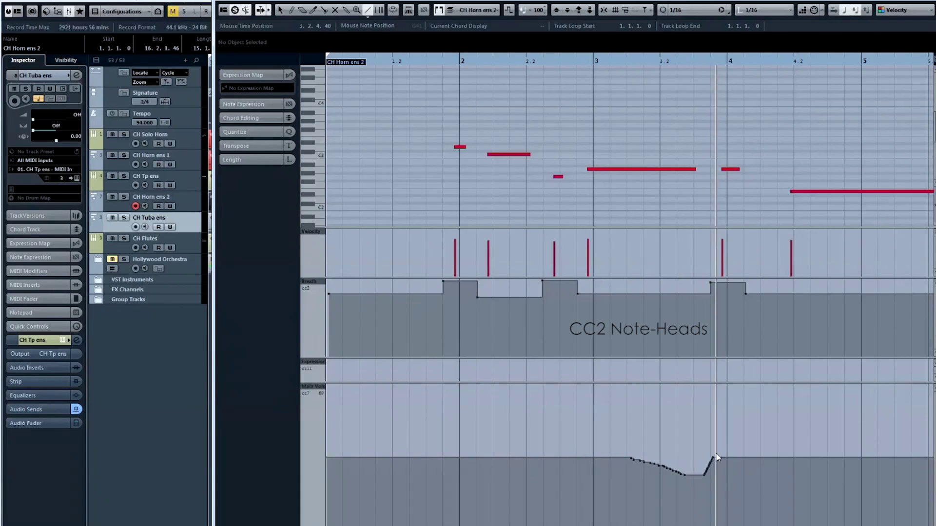
{"action": "left_click_drag", "start_coordinate": [712, 161], "coordinate": [460, 145]}
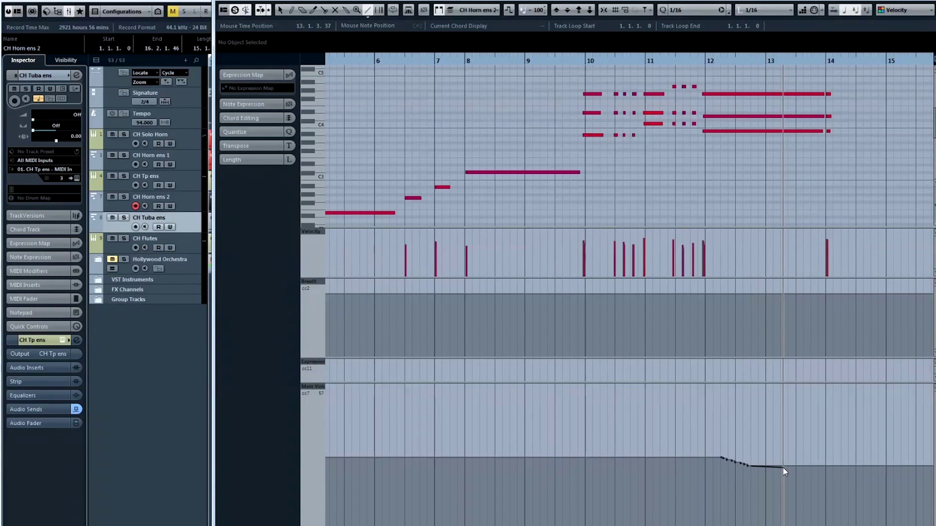
{"action": "left_click_drag", "start_coordinate": [823, 457], "coordinate": [825, 456]}
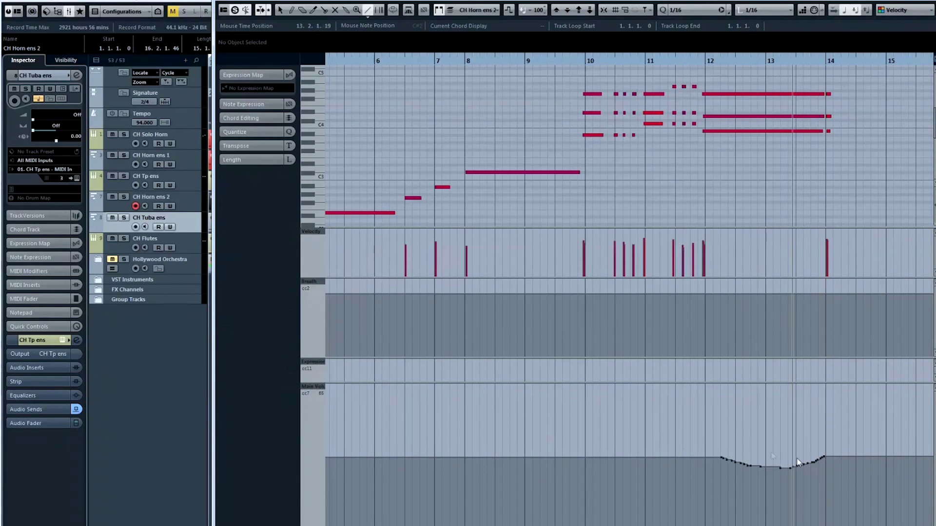
Select the CH Horn ens 2 chord notes from bar 10 onward and draw a raised CC2 line beneath them.
{"action": "left_click_drag", "start_coordinate": [592, 80], "coordinate": [705, 138]}
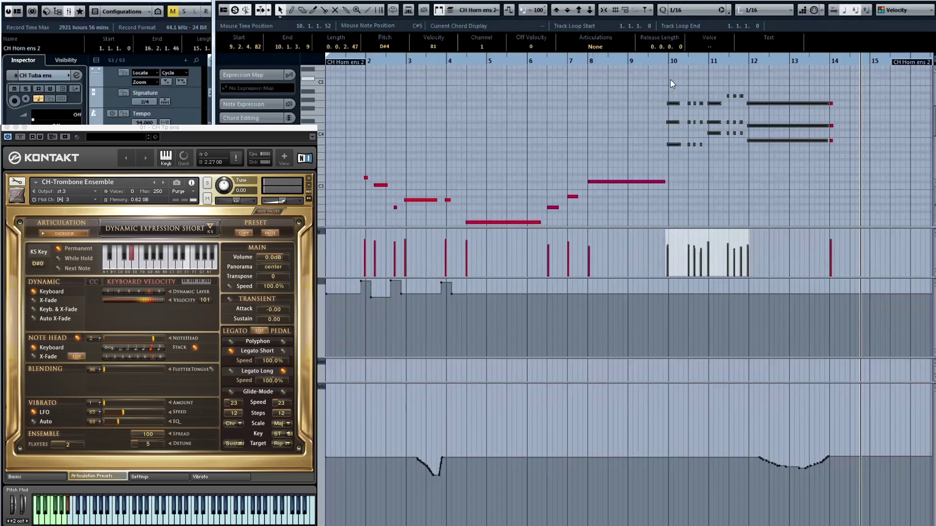
{"action": "left_click_drag", "start_coordinate": [670, 77], "coordinate": [756, 154]}
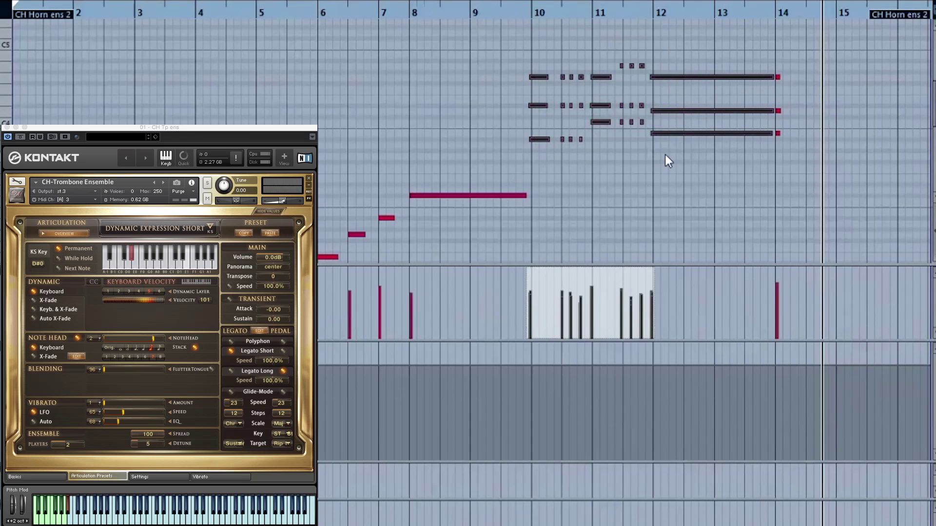
{"action": "scroll", "coordinate": [687, 268], "scroll_direction": "up", "scroll_amount": 3}
{"action": "mouse_move", "coordinate": [539, 351]}
{"action": "left_mouse_down"}
{"action": "mouse_move", "coordinate": [595, 346]}
{"action": "mouse_move", "coordinate": [628, 364]}
{"action": "mouse_move", "coordinate": [651, 349]}
{"action": "mouse_move", "coordinate": [708, 349]}
{"action": "mouse_move", "coordinate": [665, 348]}
{"action": "left_mouse_up"}
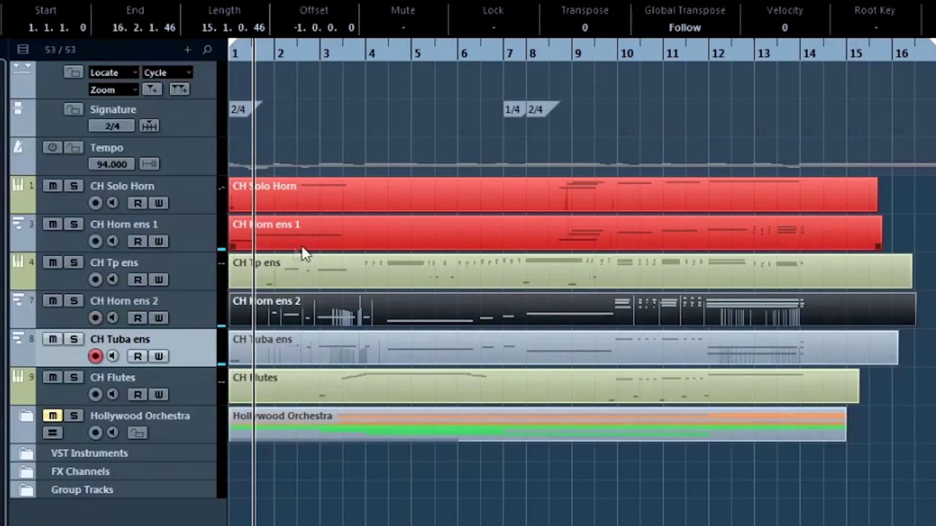
Open the CH Tp ens part and draw CC2 note-head steps in bars 2 and 3, raised to 127 from 3.2.3.85 onward.
{"action": "double_click", "coordinate": [247, 283]}
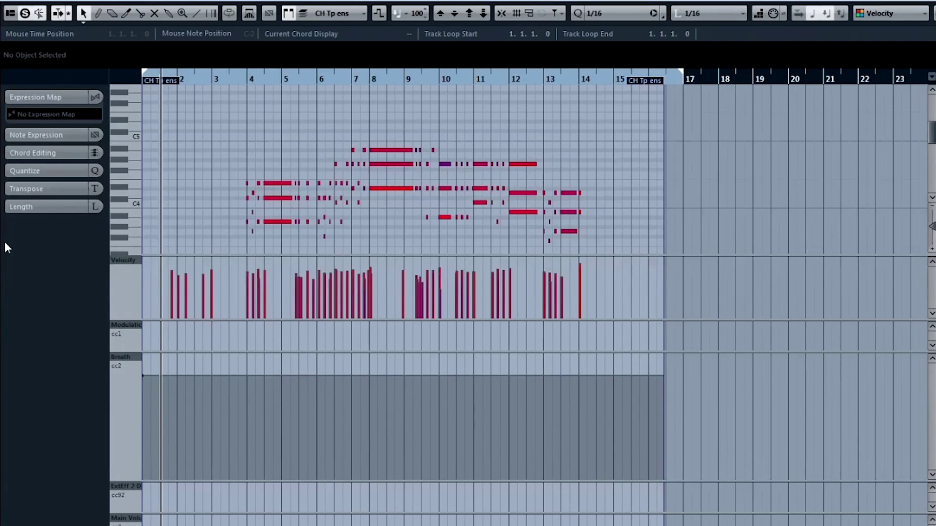
{"action": "scroll", "coordinate": [210, 213], "scroll_direction": "up", "scroll_amount": 5}
{"action": "left_click_drag", "start_coordinate": [210, 213], "coordinate": [282, 141]}
{"action": "mouse_move", "coordinate": [236, 356]}
{"action": "left_mouse_down"}
{"action": "mouse_move", "coordinate": [272, 388]}
{"action": "mouse_move", "coordinate": [325, 387]}
{"action": "mouse_move", "coordinate": [324, 357]}
{"action": "mouse_move", "coordinate": [358, 372]}
{"action": "left_mouse_up"}
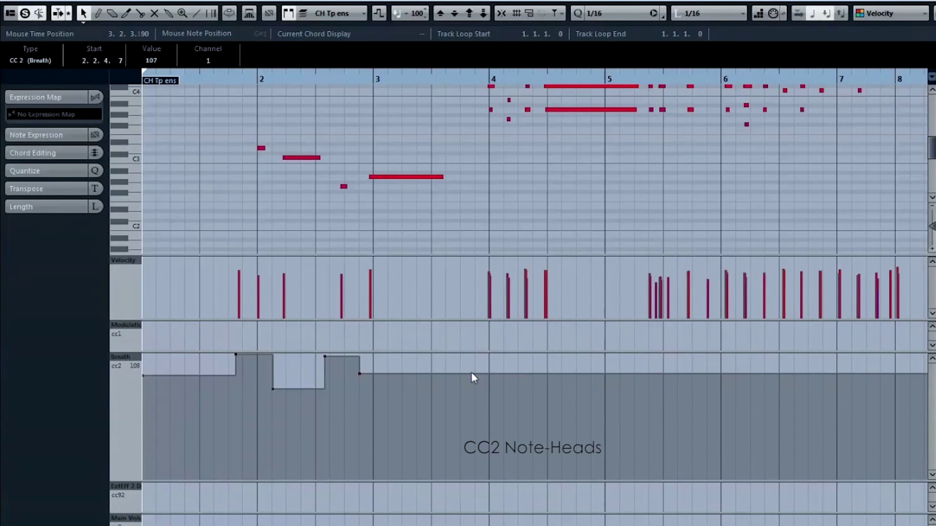
{"action": "left_click_drag", "start_coordinate": [472, 377], "coordinate": [470, 353]}
{"action": "scroll", "coordinate": [360, 264], "scroll_direction": "right", "scroll_amount": 9}
{"action": "scroll", "coordinate": [360, 265], "scroll_direction": "up", "scroll_amount": 4}
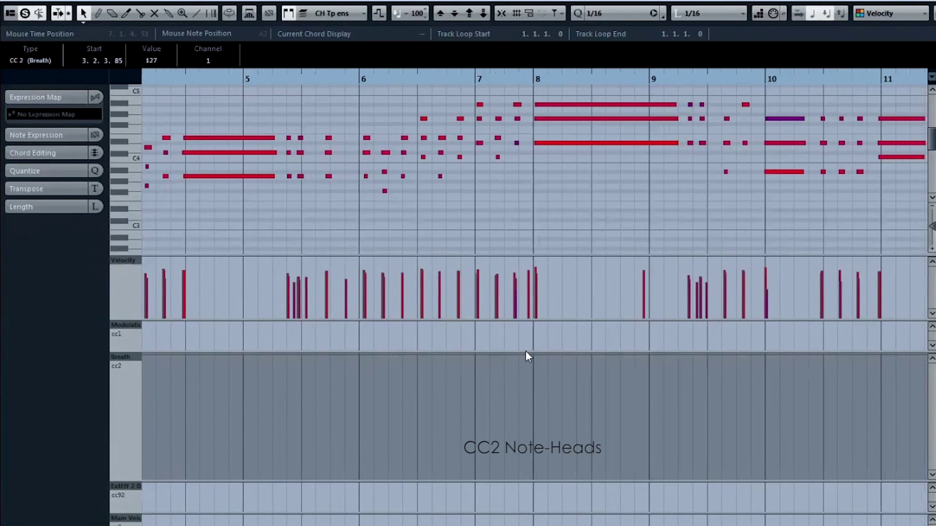
Lower the CC2 line under the CH Tp ens held chords at bars 8, 10, 11, 12 and 13, raising it again after each.
{"action": "mouse_move", "coordinate": [528, 358]}
{"action": "left_mouse_down"}
{"action": "mouse_move", "coordinate": [528, 375]}
{"action": "mouse_move", "coordinate": [665, 375]}
{"action": "mouse_move", "coordinate": [669, 355]}
{"action": "left_mouse_up"}
{"action": "mouse_move", "coordinate": [749, 360]}
{"action": "left_mouse_down"}
{"action": "mouse_move", "coordinate": [798, 379]}
{"action": "mouse_move", "coordinate": [805, 361]}
{"action": "left_mouse_up"}
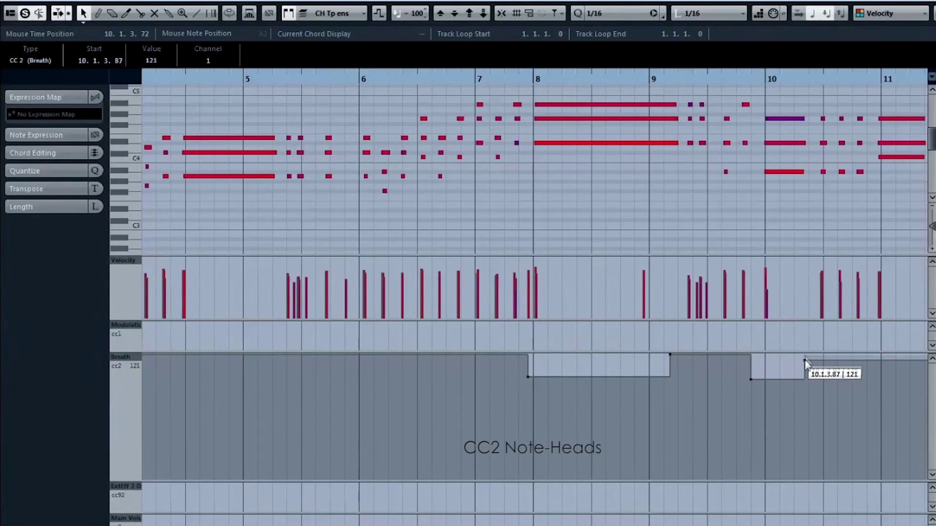
{"action": "scroll", "coordinate": [417, 182], "scroll_direction": "right", "scroll_amount": 7}
{"action": "mouse_move", "coordinate": [599, 358]}
{"action": "left_mouse_down"}
{"action": "mouse_move", "coordinate": [600, 374]}
{"action": "mouse_move", "coordinate": [724, 363]}
{"action": "mouse_move", "coordinate": [718, 373]}
{"action": "left_mouse_up"}
{"action": "scroll", "coordinate": [683, 215], "scroll_direction": "right", "scroll_amount": 7}
{"action": "left_click_drag", "start_coordinate": [513, 373], "coordinate": [513, 354]}
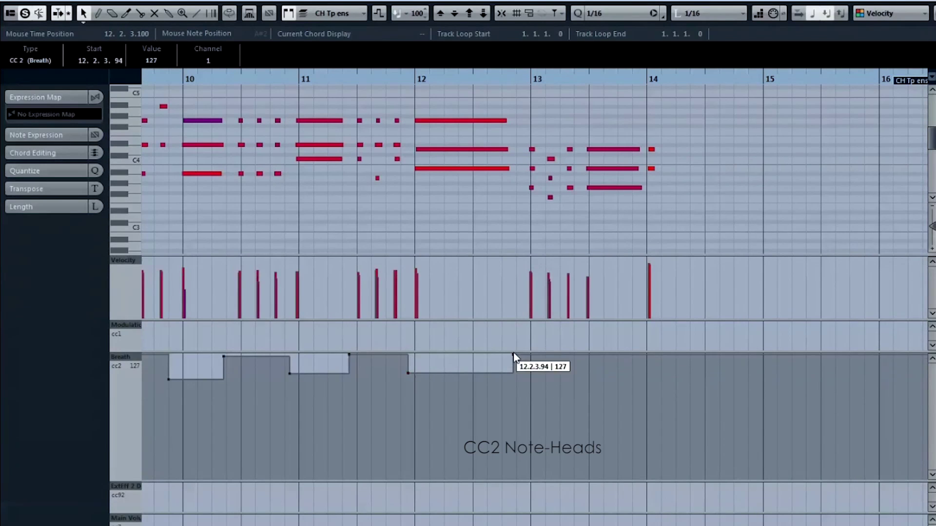
{"action": "mouse_move", "coordinate": [583, 361]}
{"action": "left_mouse_down"}
{"action": "mouse_move", "coordinate": [582, 383]}
{"action": "mouse_move", "coordinate": [638, 380]}
{"action": "mouse_move", "coordinate": [638, 359]}
{"action": "left_mouse_up"}
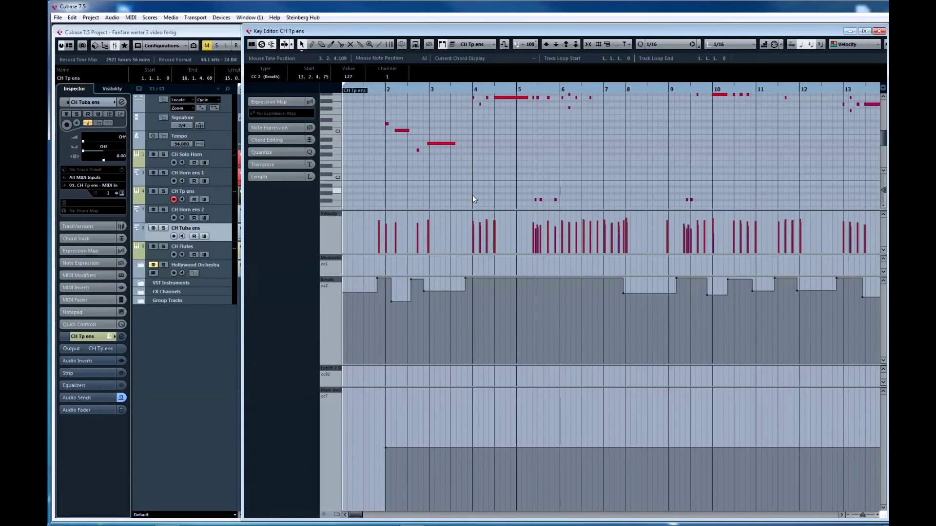
Draw a CC7 volume dip under the CH Tp ens held note in bar 3.
{"action": "scroll", "coordinate": [437, 439], "scroll_direction": "up", "scroll_amount": 3}
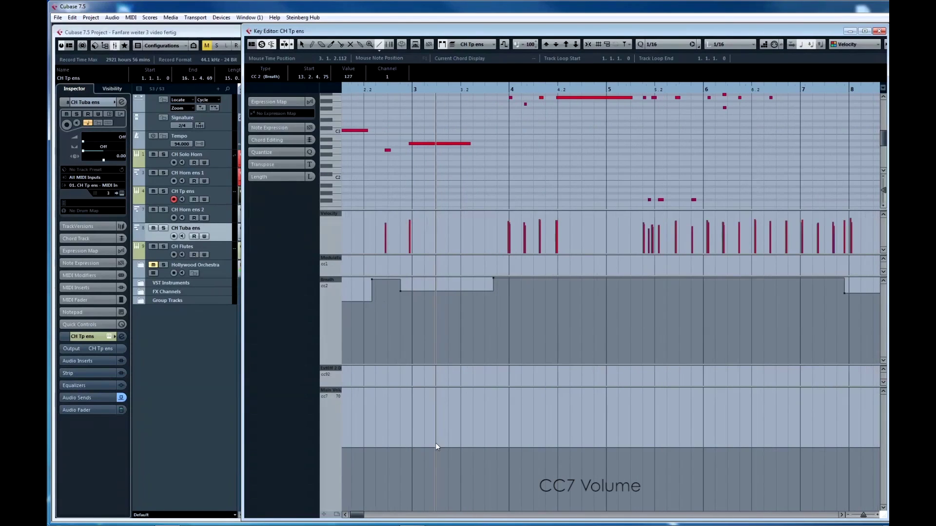
{"action": "mouse_move", "coordinate": [438, 451]}
{"action": "left_mouse_down"}
{"action": "mouse_move", "coordinate": [481, 461]}
{"action": "mouse_move", "coordinate": [494, 447]}
{"action": "left_mouse_up"}
{"action": "key", "text": "g"}
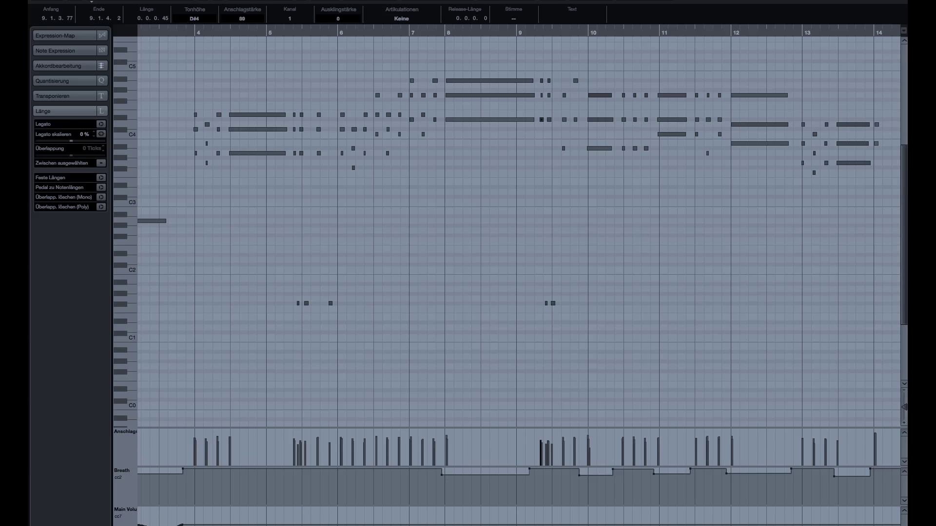
{"action": "left_click", "coordinate": [442, 367]}
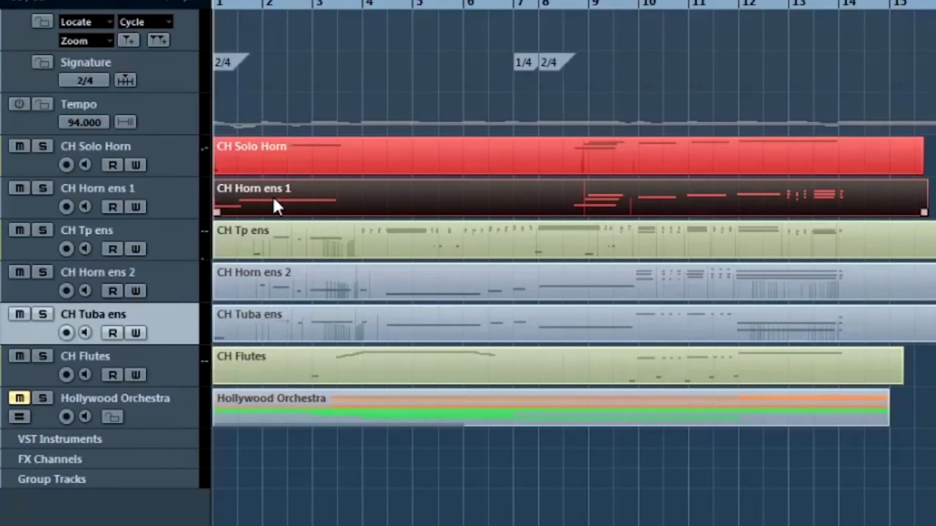
Open the CH Horn ens 1 part, raise CC2 for the short notes around bar 13 with a dip under the held chord, and play it back.
{"action": "double_click", "coordinate": [272, 195]}
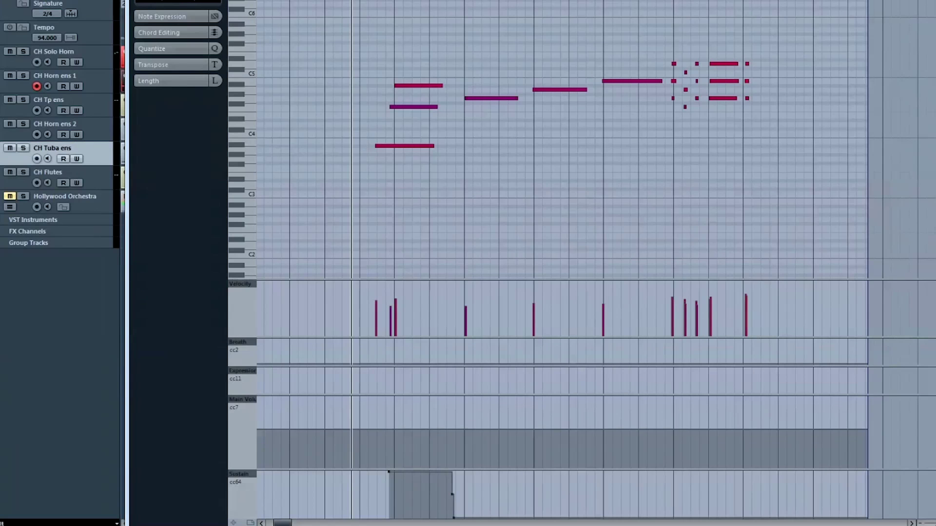
{"action": "key", "text": "space"}
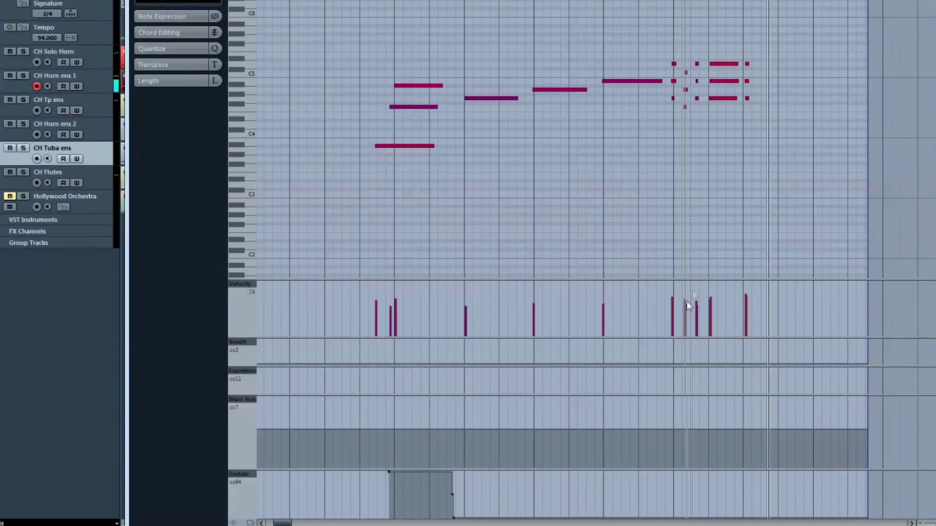
{"action": "mouse_move", "coordinate": [666, 366]}
{"action": "left_mouse_down"}
{"action": "mouse_move", "coordinate": [665, 341]}
{"action": "mouse_move", "coordinate": [703, 346]}
{"action": "mouse_move", "coordinate": [705, 358]}
{"action": "mouse_move", "coordinate": [734, 341]}
{"action": "left_mouse_up"}
{"action": "left_click", "coordinate": [666, 0]}
{"action": "key", "text": "space"}
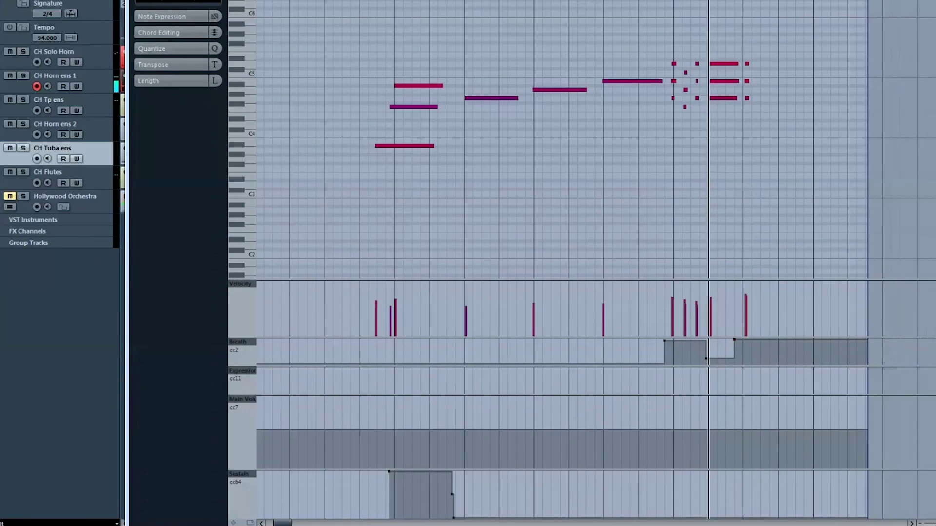
Move the start of the CC2 dip before the CH Horn ens 1 held chord slightly earlier and lower the dip to the minimum.
{"action": "left_click_drag", "start_coordinate": [706, 358], "coordinate": [702, 358]}
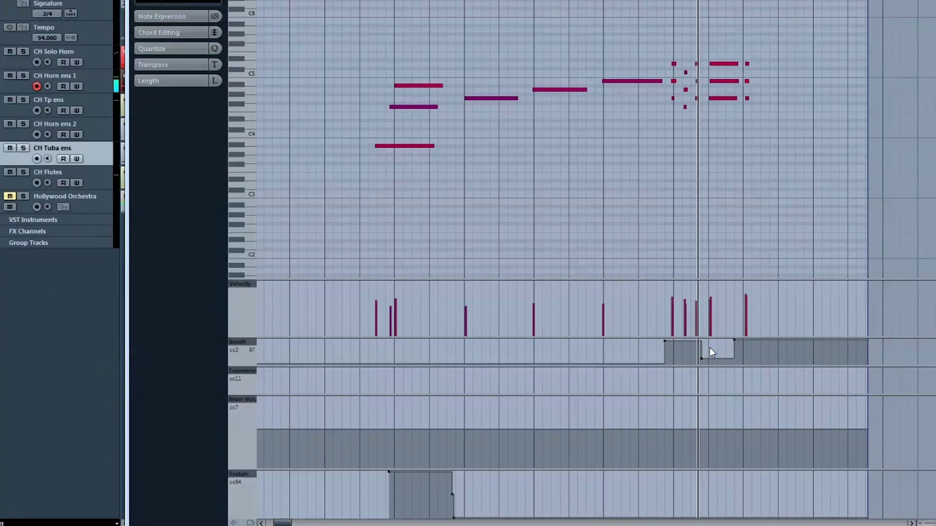
{"action": "left_click", "coordinate": [718, 63]}
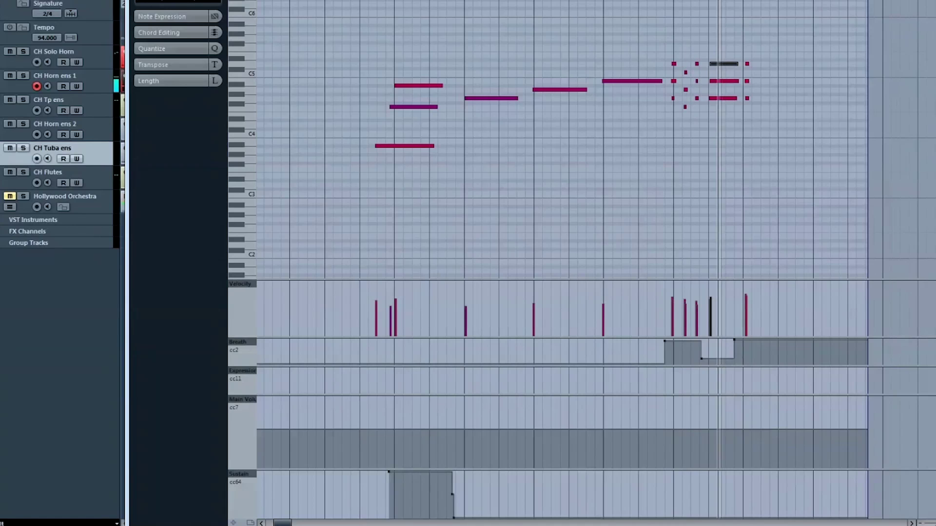
{"action": "scroll", "coordinate": [731, 113], "scroll_direction": "up", "scroll_amount": 3}
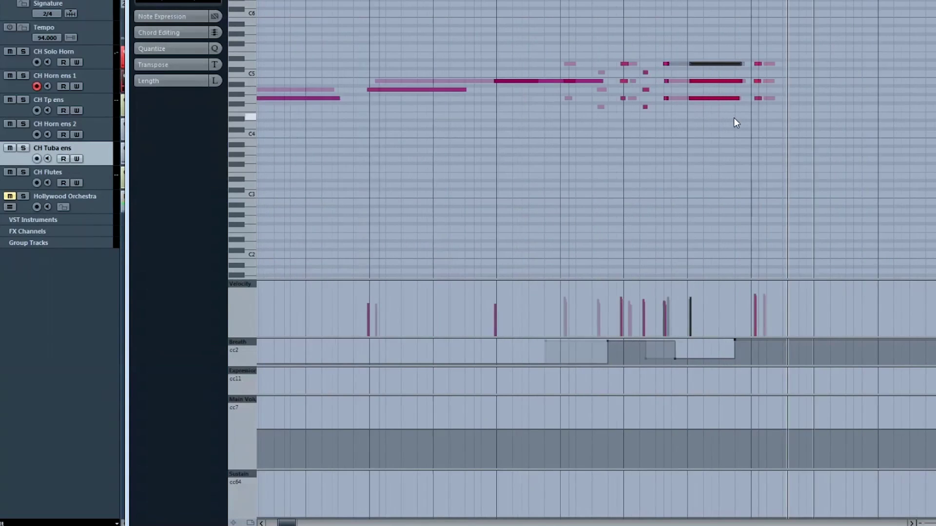
{"action": "left_click_drag", "start_coordinate": [644, 361], "coordinate": [646, 367]}
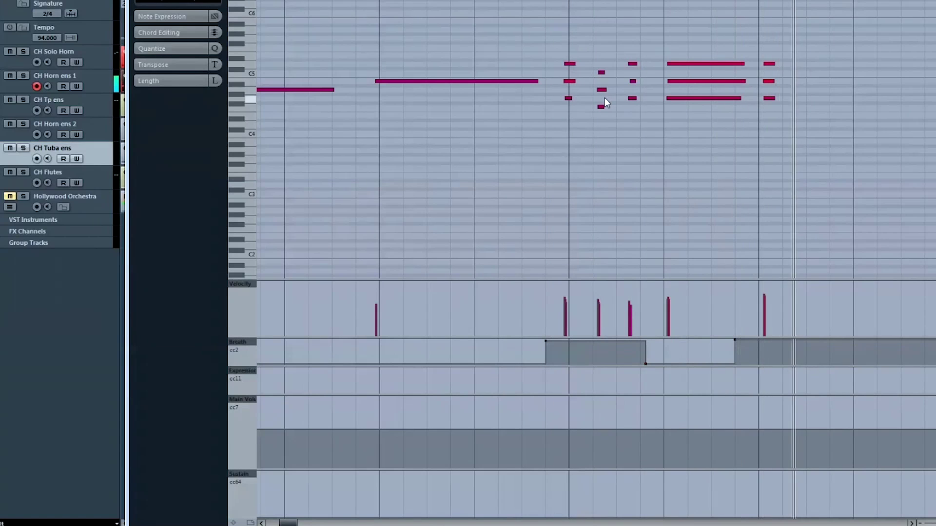
{"action": "scroll", "coordinate": [518, 170], "scroll_direction": "up", "scroll_amount": 3}
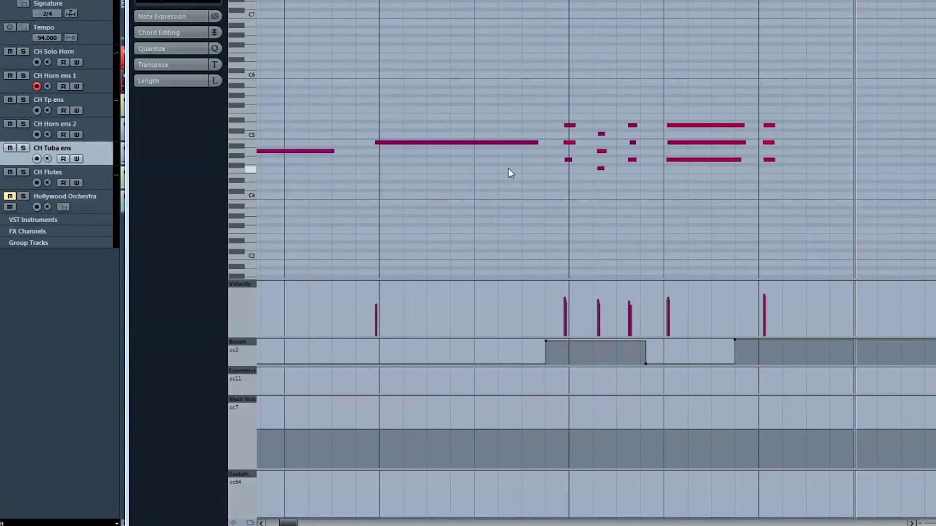
{"action": "scroll", "coordinate": [508, 169], "scroll_direction": "down", "scroll_amount": 7}
{"action": "left_click_drag", "start_coordinate": [508, 168], "coordinate": [589, 120]}
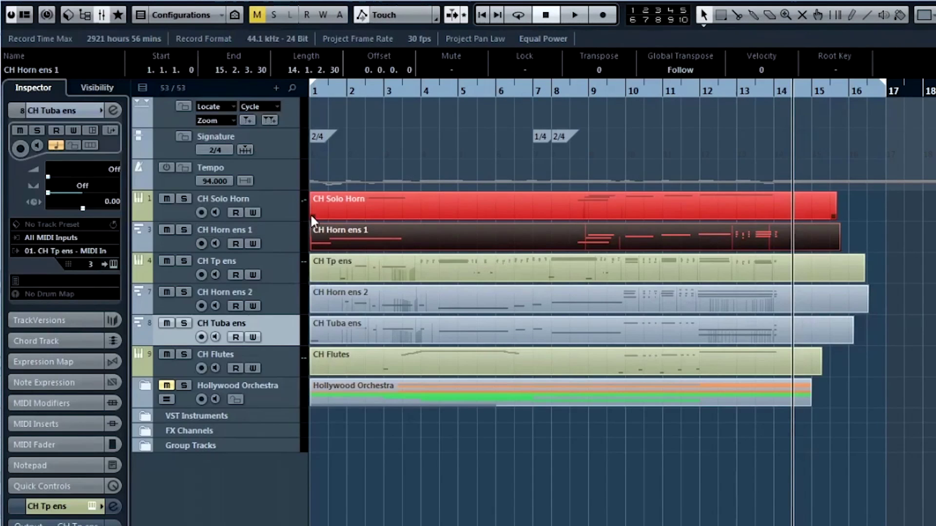
Open the CH Solo Horn part and play back its CC64 portamento transition around bar 9.
{"action": "double_click", "coordinate": [311, 220]}
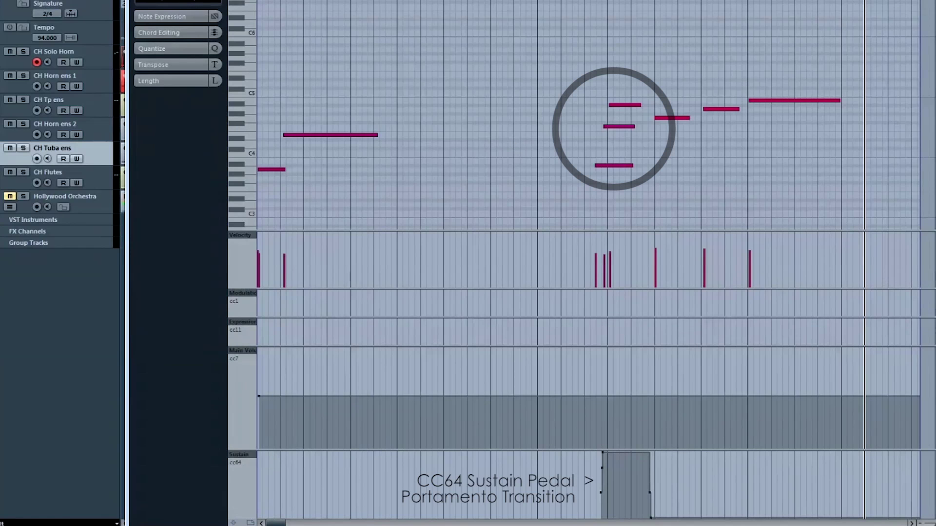
{"action": "left_click", "coordinate": [585, 0]}
{"action": "key", "text": "space"}
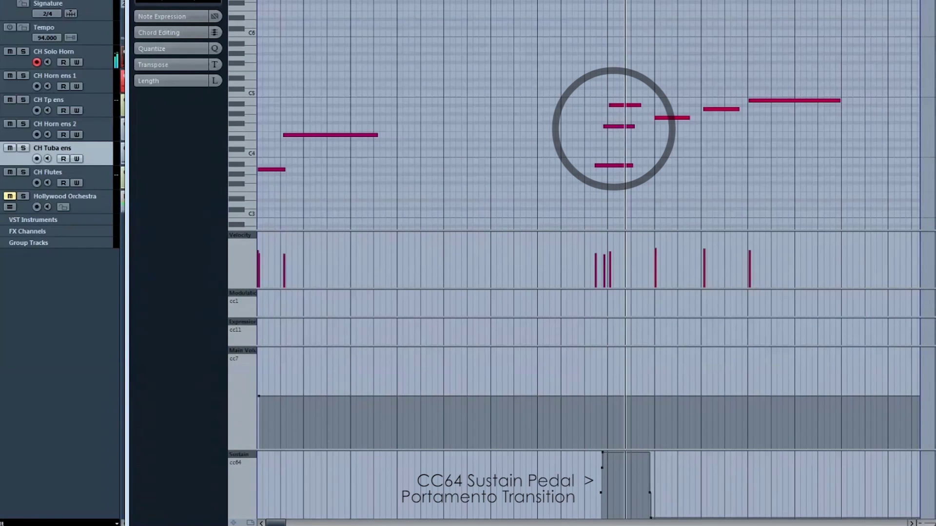
Select the last three held notes of CH Solo Horn and draw a CC7 volume dip under each of them with the Line tool.
{"action": "left_click_drag", "start_coordinate": [665, 63], "coordinate": [770, 167]}
{"action": "right_click", "coordinate": [755, 63]}
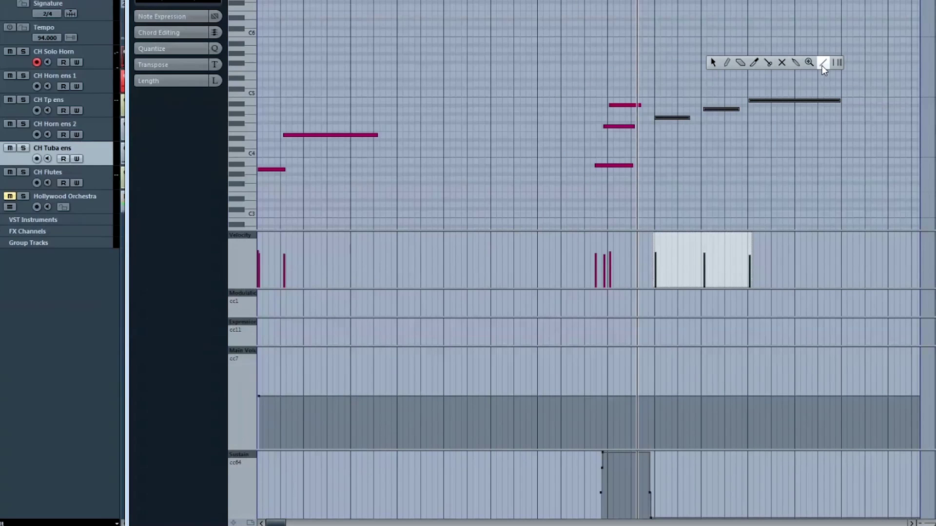
{"action": "left_click", "coordinate": [822, 64]}
{"action": "mouse_move", "coordinate": [765, 396]}
{"action": "left_mouse_down"}
{"action": "mouse_move", "coordinate": [800, 405]}
{"action": "mouse_move", "coordinate": [839, 393]}
{"action": "left_mouse_up"}
{"action": "mouse_move", "coordinate": [666, 397]}
{"action": "left_mouse_down"}
{"action": "mouse_move", "coordinate": [694, 406]}
{"action": "mouse_move", "coordinate": [703, 393]}
{"action": "mouse_move", "coordinate": [764, 396]}
{"action": "left_mouse_up"}
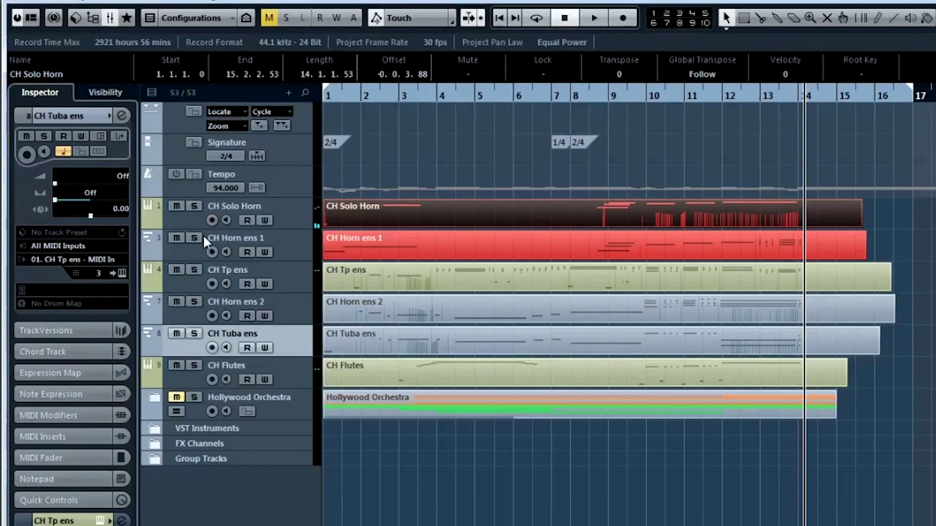
Solo the CH Solo Horn and CH Horn ens 1 tracks and play the two together.
{"action": "left_click", "coordinate": [194, 238]}
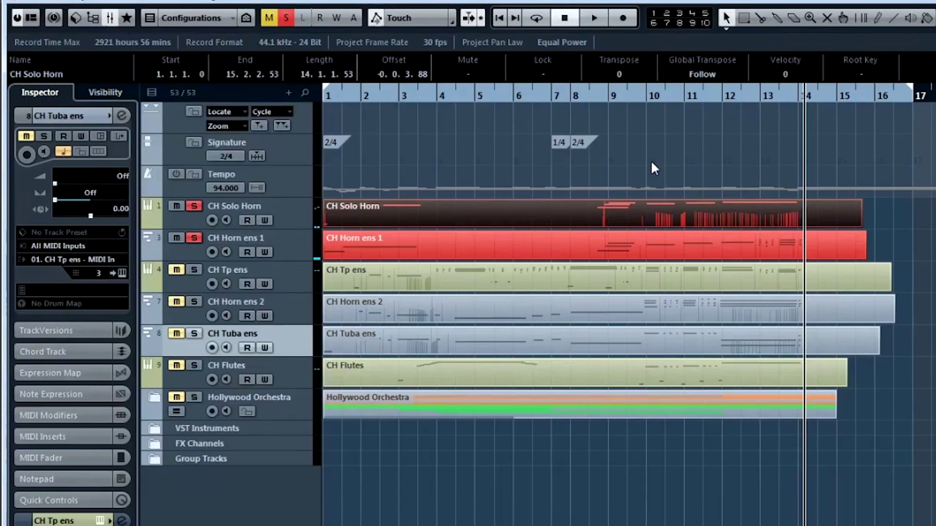
{"action": "key", "text": "KP_0"}
{"action": "key", "text": "space"}
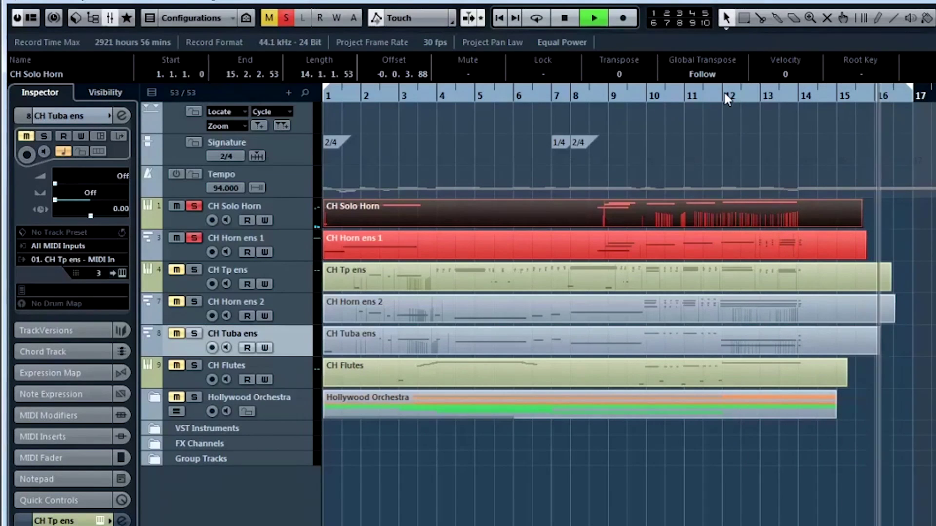
{"action": "key", "text": "space"}
Turn off solo on both horn tracks, unmute the Hollywood Orchestra folder and play the full arrangement.
{"action": "left_click", "coordinate": [194, 205]}
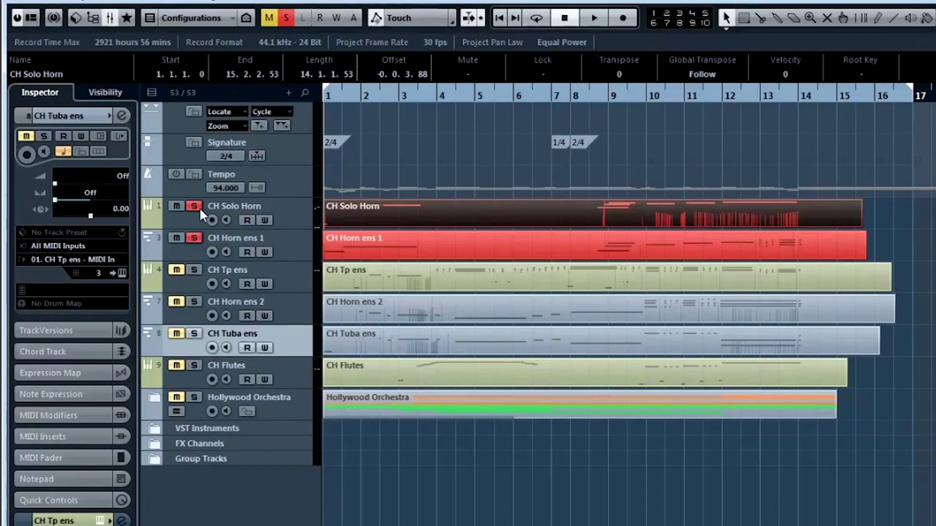
{"action": "left_click", "coordinate": [196, 237]}
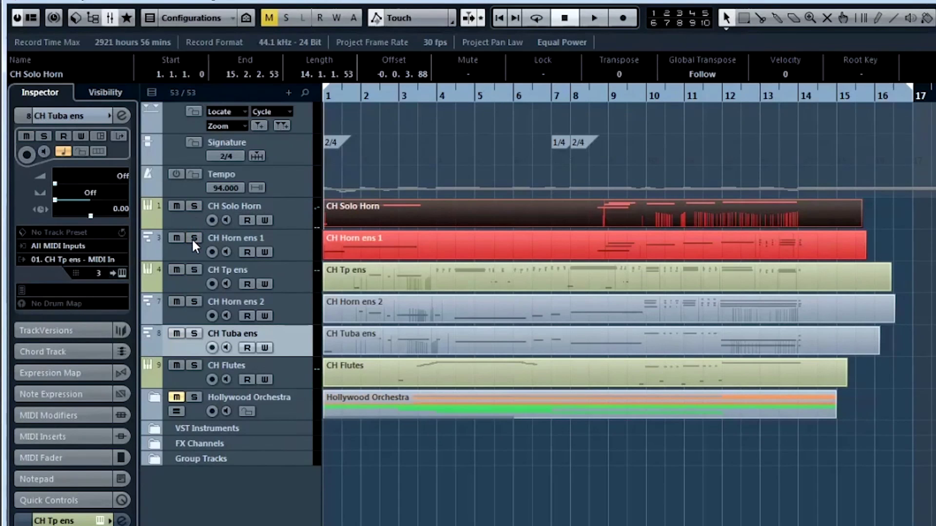
{"action": "left_click", "coordinate": [174, 398]}
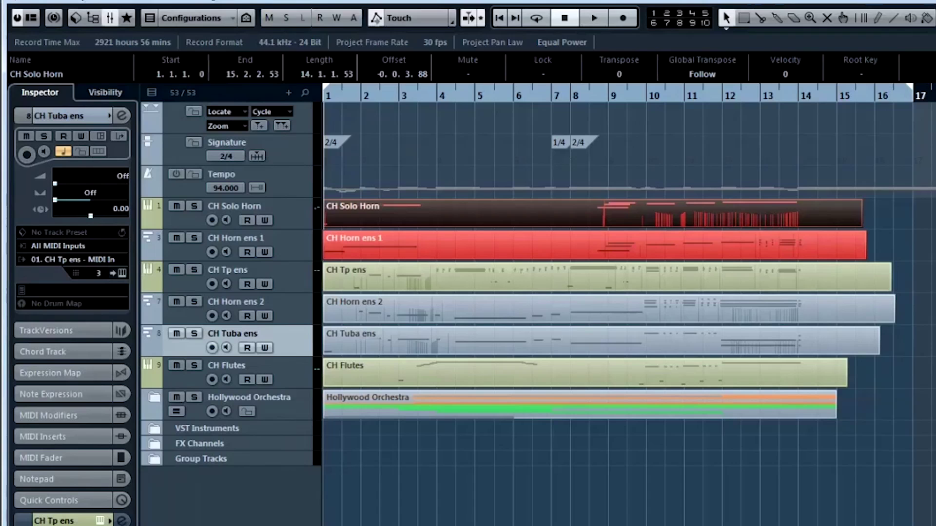
{"action": "key", "text": "space"}
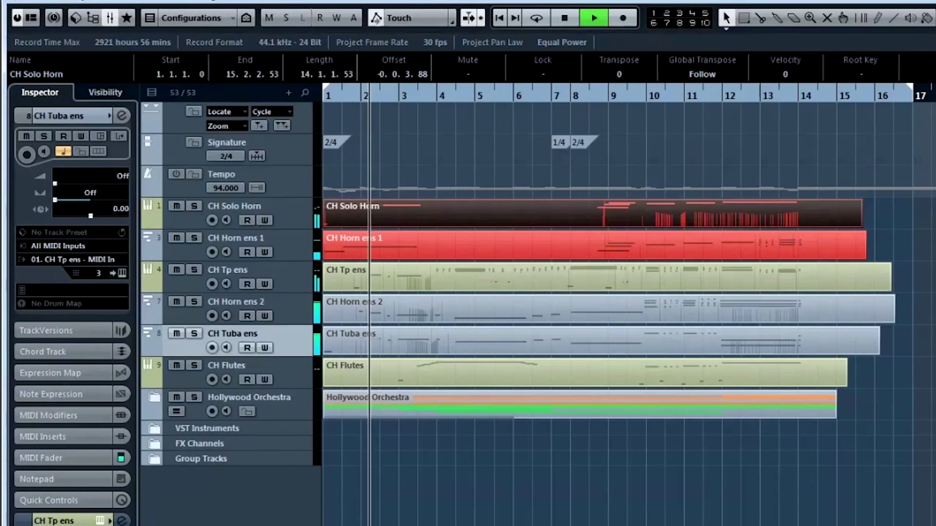